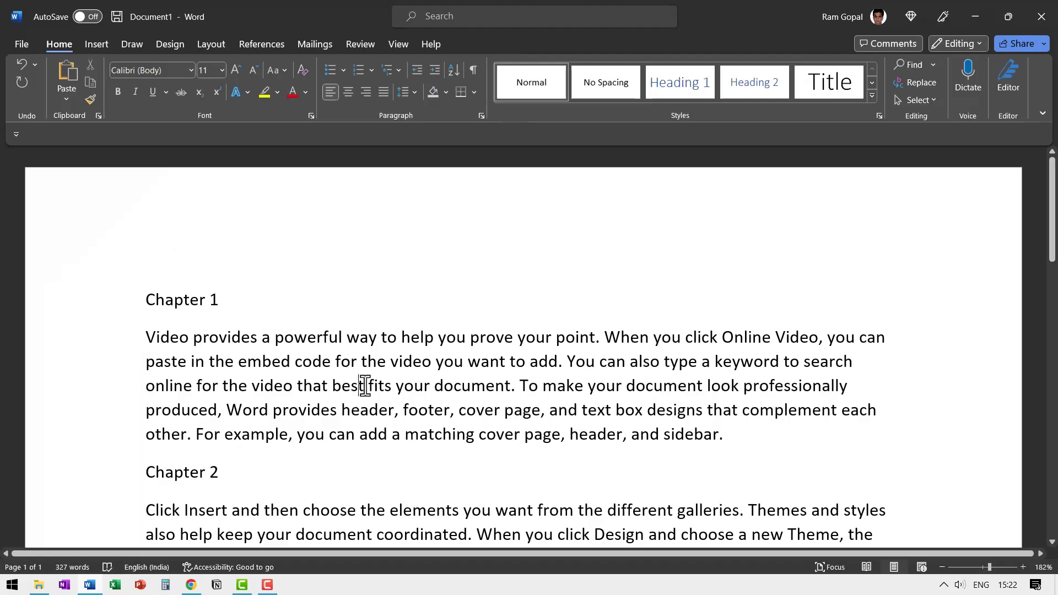
# Give the Chapter 1 title line Heading 1 and keep its body paragraph in Normal style
pyautogui.click(366, 386)
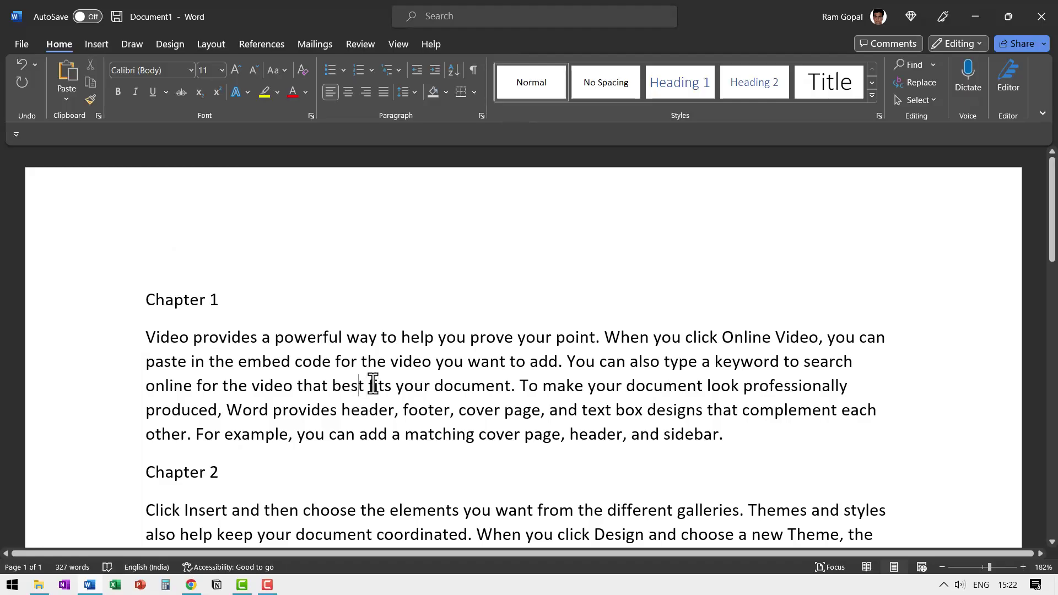
pyautogui.click(107, 313)
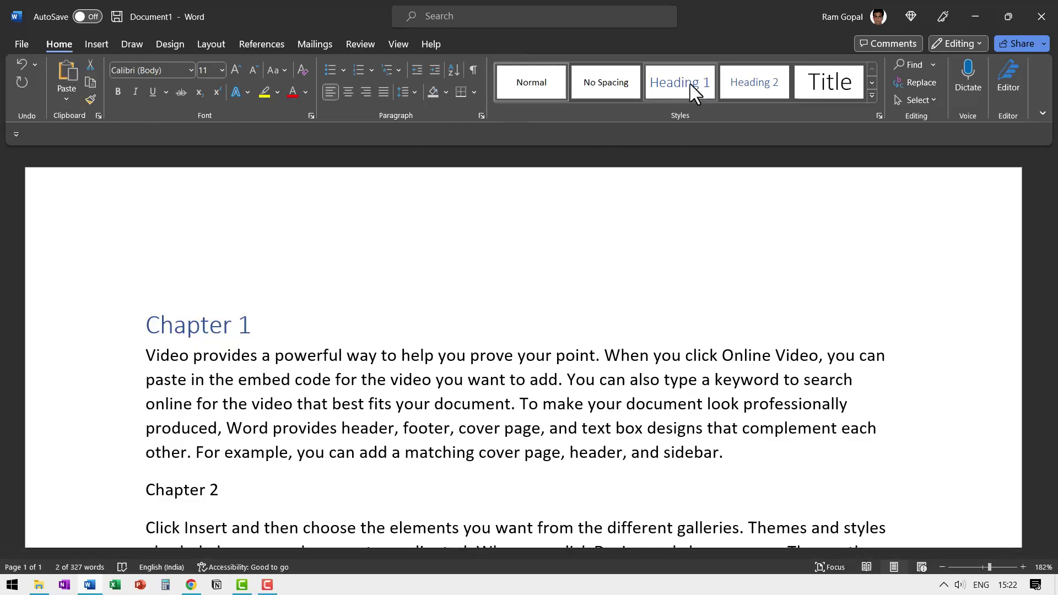
pyautogui.click(690, 84)
pyautogui.moveTo(146, 356); pyautogui.dragTo(505, 451)
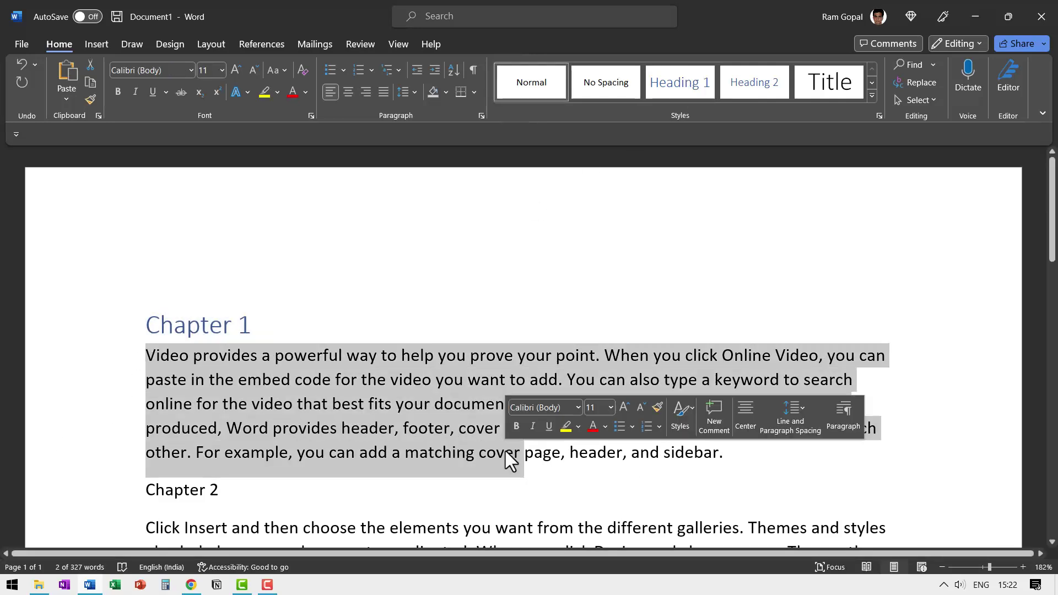
pyautogui.click(547, 84)
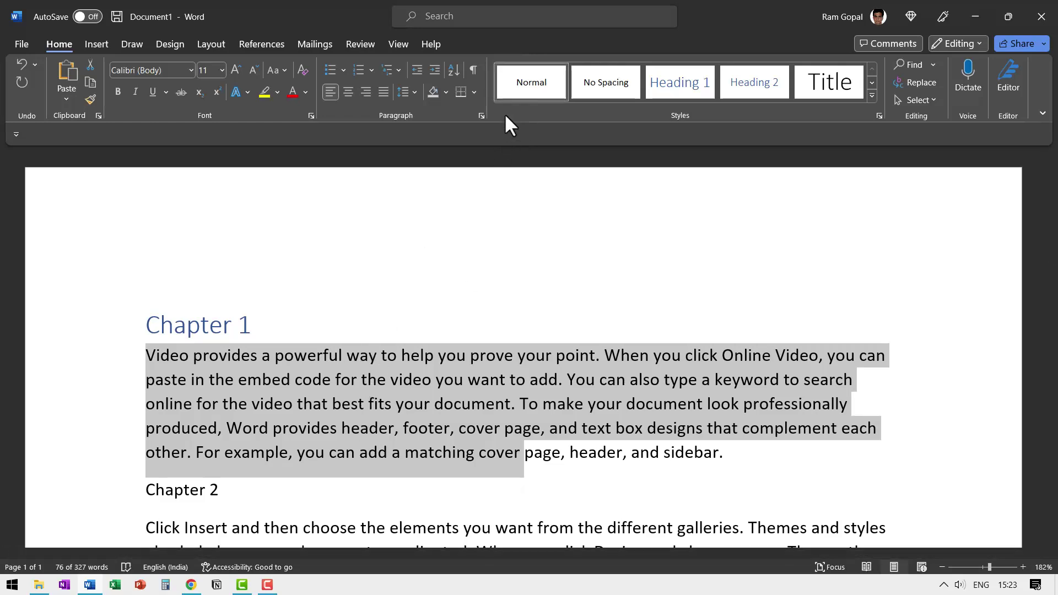
# Apply Heading 1 to the Chapter 2, Chapter 3 and Chapter 4 title lines
pyautogui.click(118, 499)
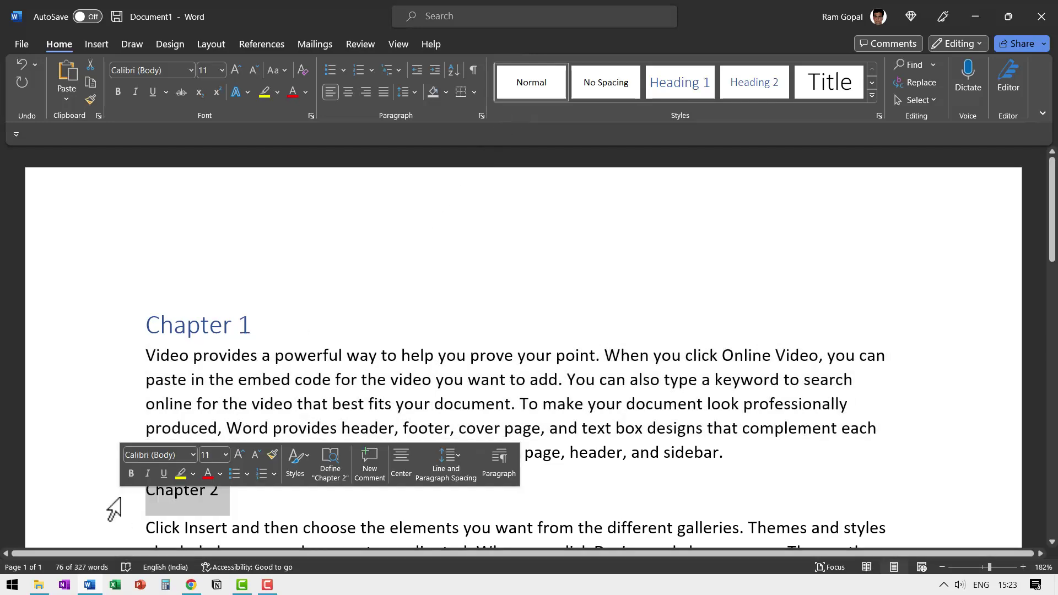
pyautogui.click(690, 85)
pyautogui.scroll(-5, 489, 312)
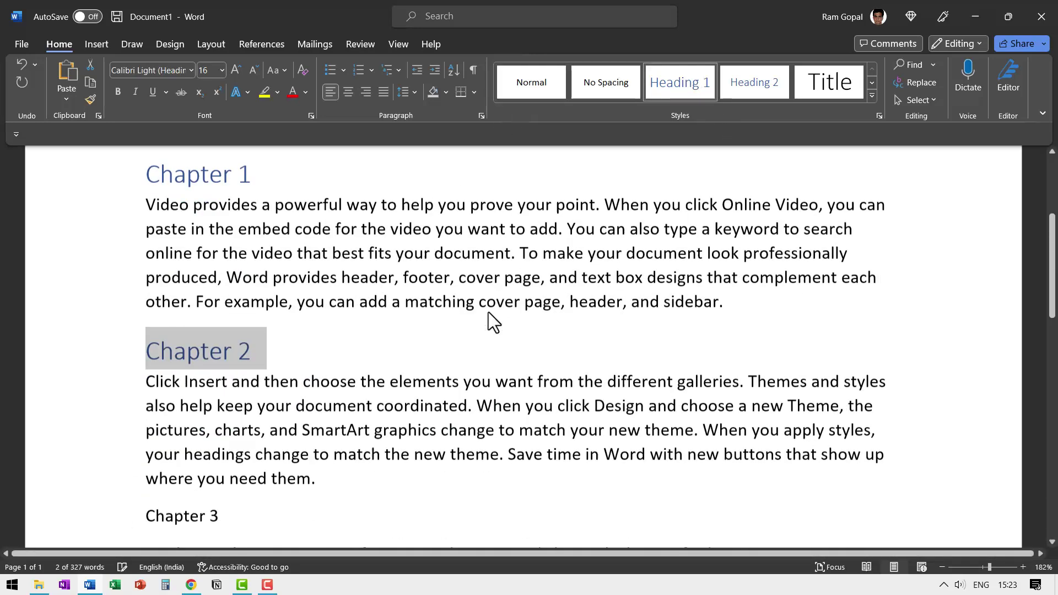
pyautogui.click(94, 316)
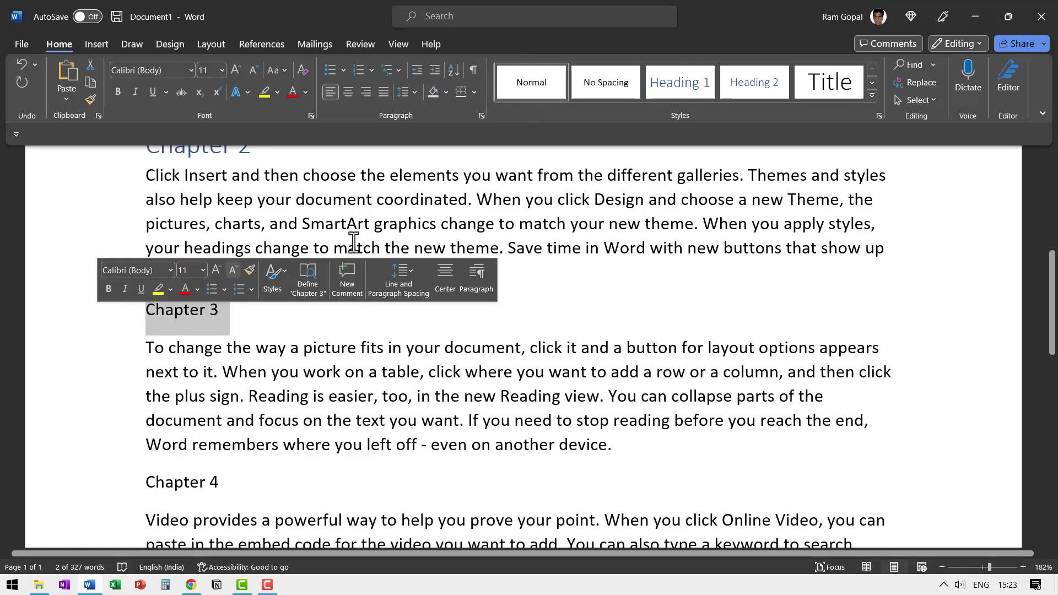
pyautogui.click(673, 87)
pyautogui.click(102, 496)
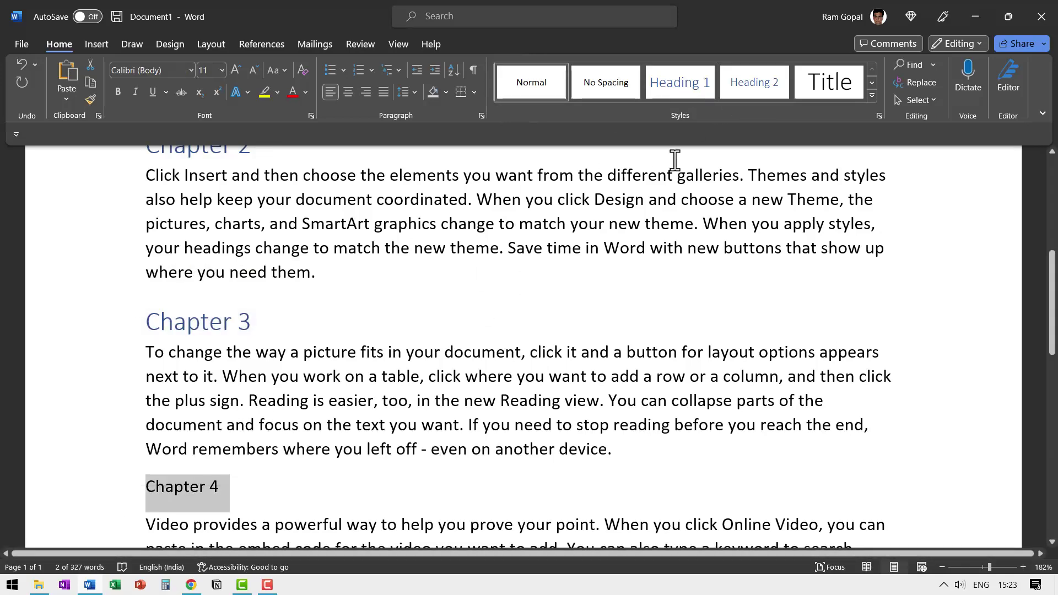
pyautogui.click(684, 82)
pyautogui.scroll(-4, 432, 375)
pyautogui.scroll(4, 431, 380)
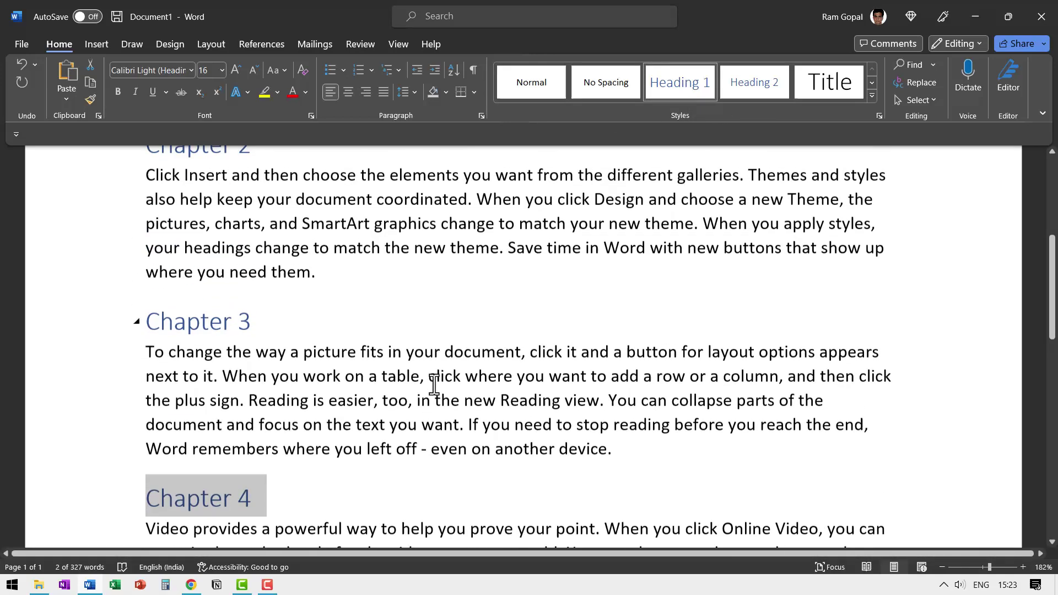
pyautogui.scroll(5, 434, 385)
pyautogui.scroll(1, 434, 384)
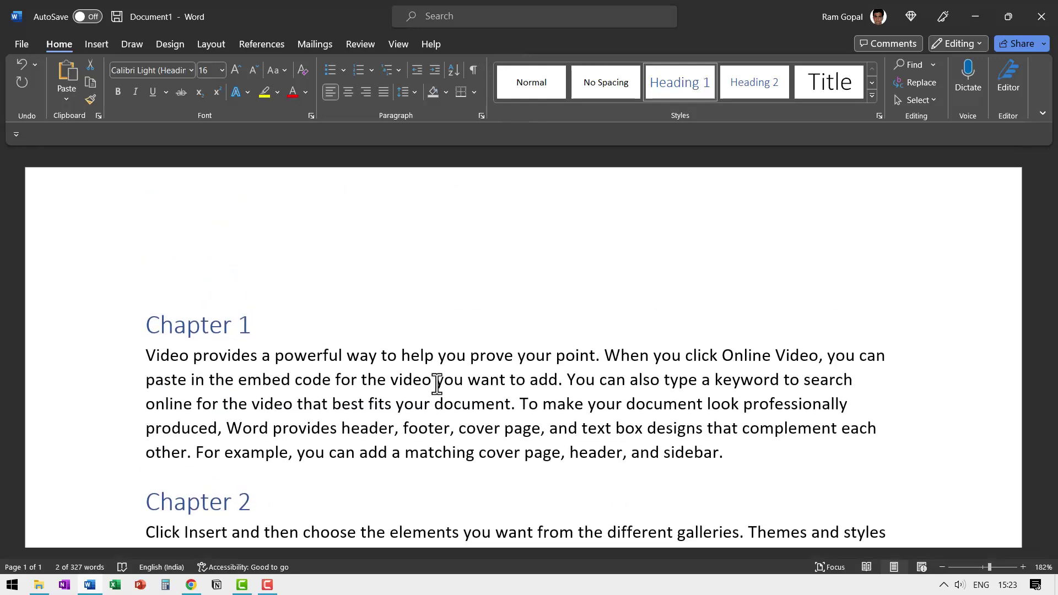
pyautogui.click(13, 44)
# Save the file as 'My Main Document.docx' in the Desktop's My folder
pyautogui.click(45, 231)
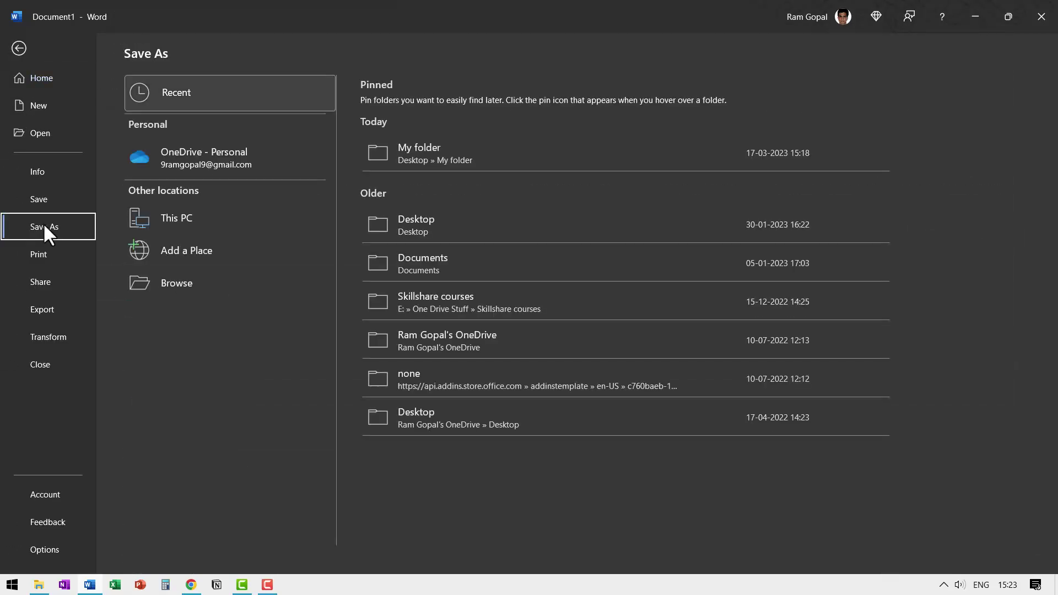
pyautogui.click(419, 156)
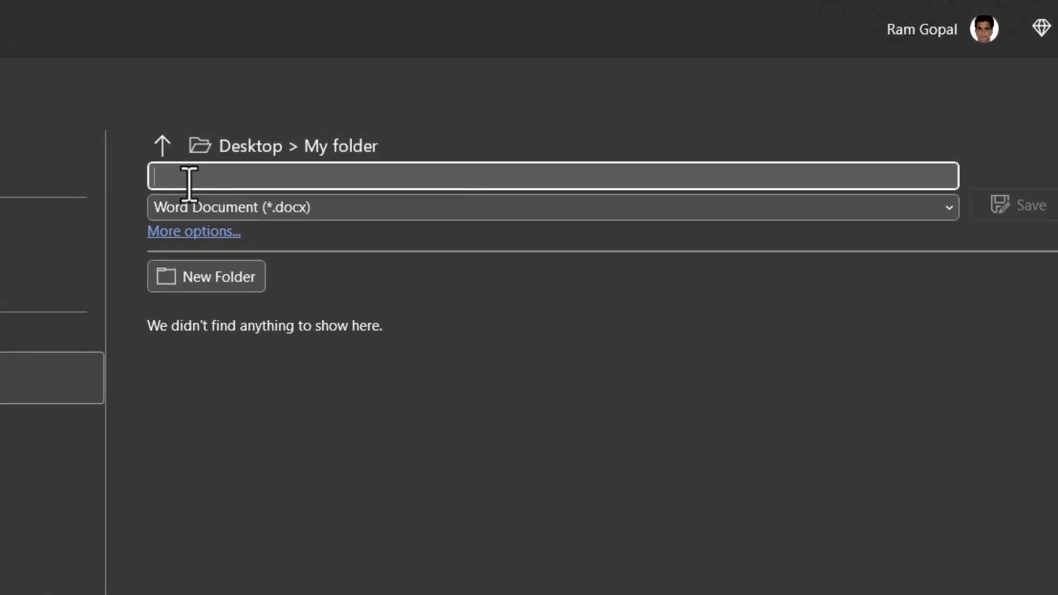
pyautogui.write('My ')
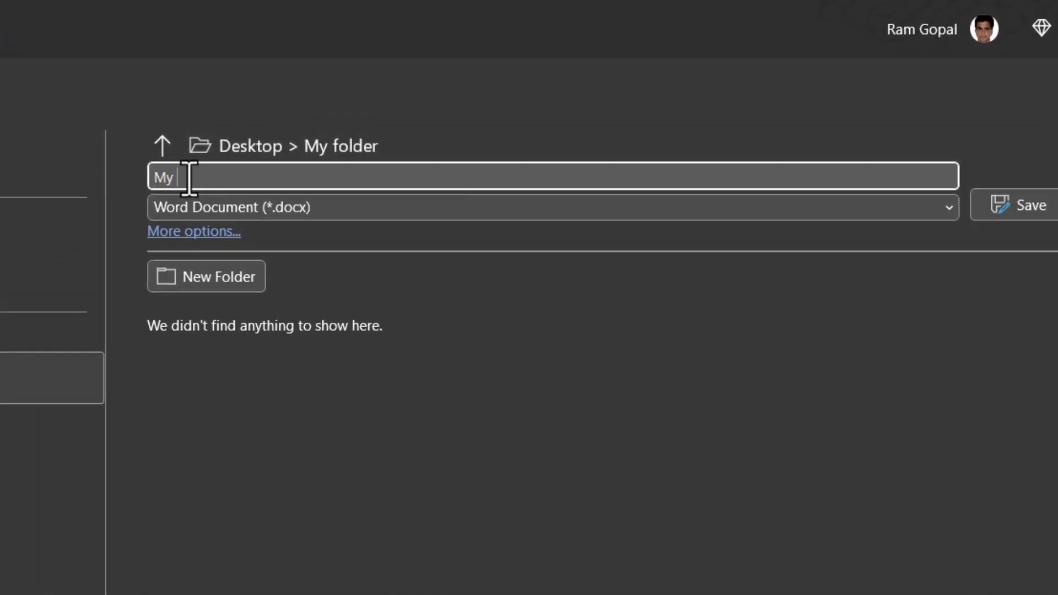
pyautogui.write('Main Document')
pyautogui.click(1015, 206)
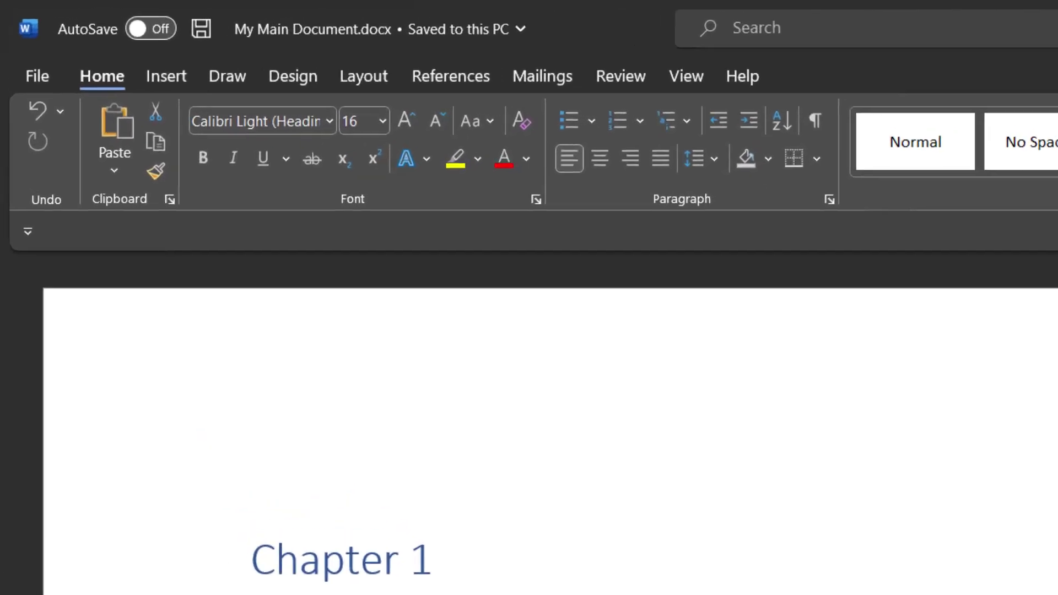
# In Outline view, select all and create subdocuments for Chapters 1–4
pyautogui.click(691, 80)
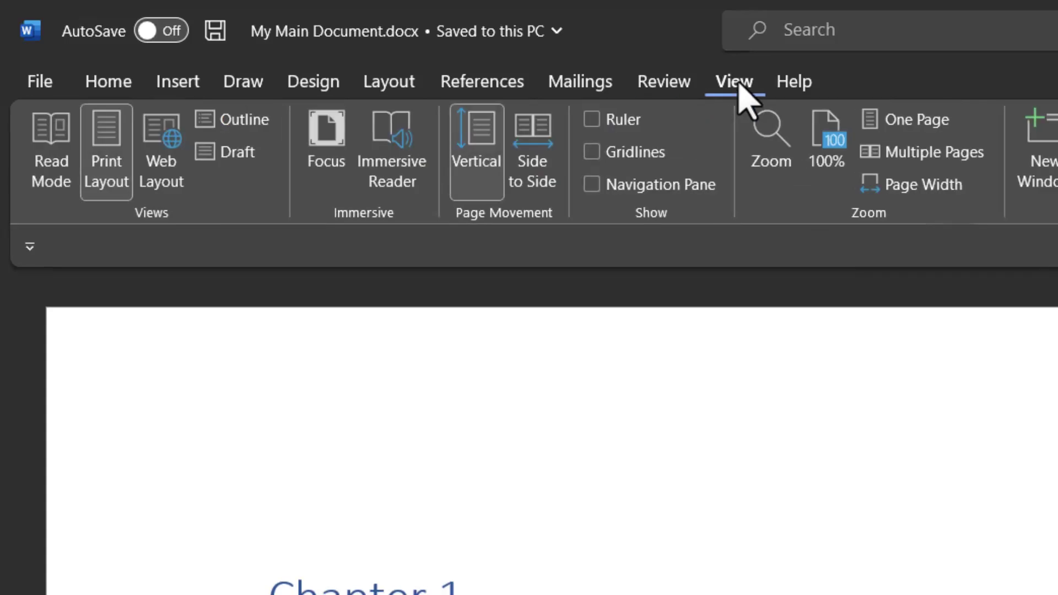
pyautogui.click(237, 120)
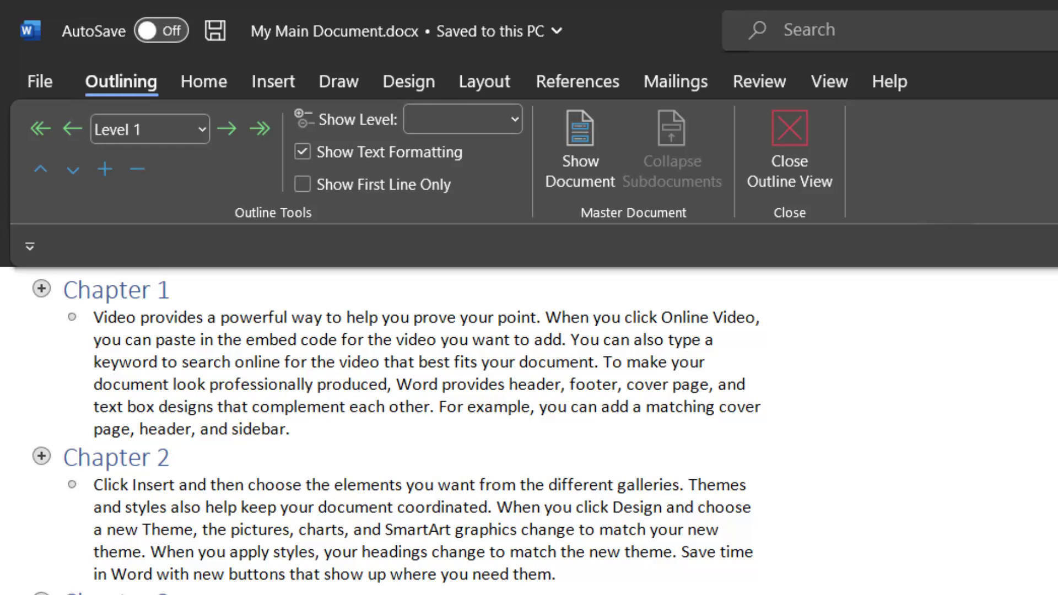
pyautogui.hotkey('ctrl', 'a')
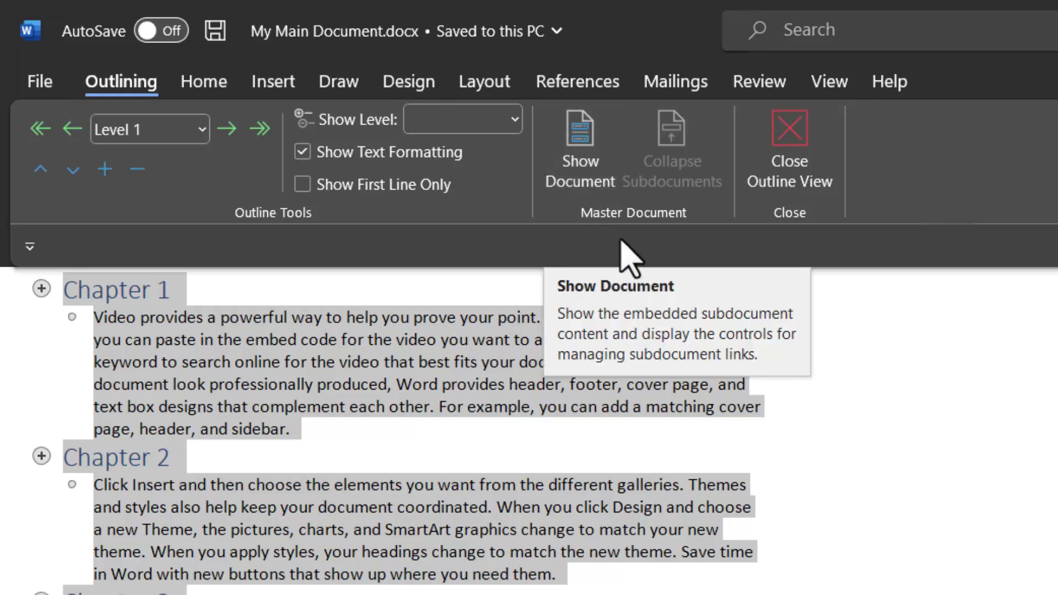
pyautogui.click(582, 176)
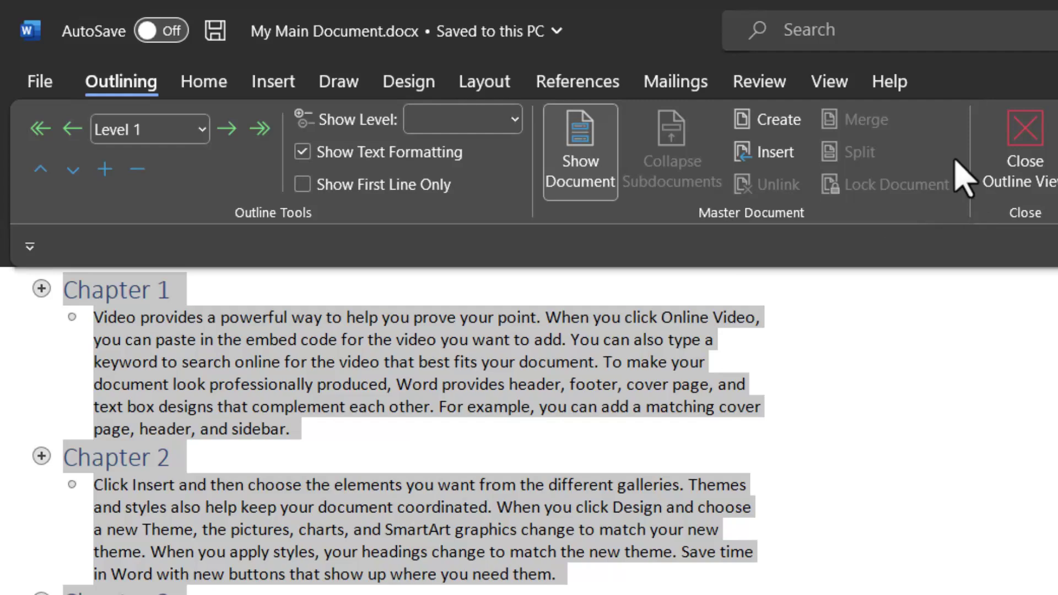
pyautogui.click(775, 127)
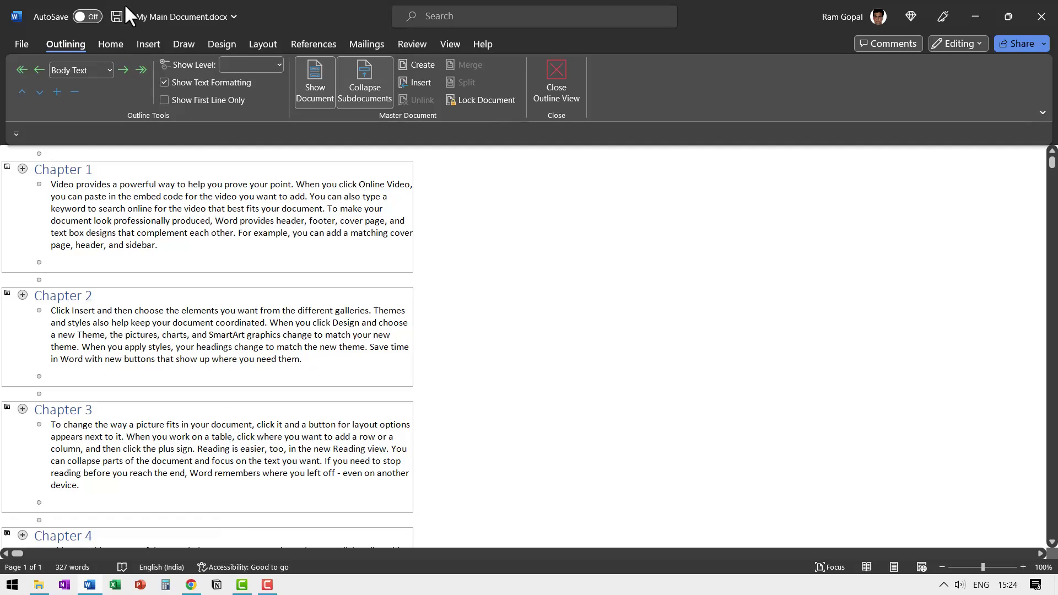
# Save the main document, close Outline view, and open Chapter 1.docx from My folder
pyautogui.click(117, 16)
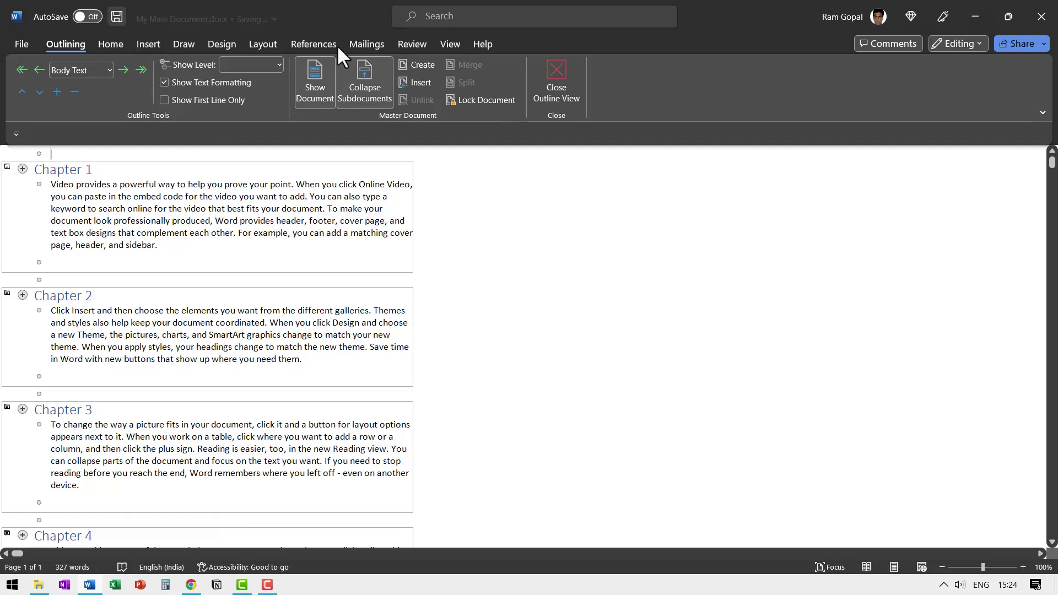
pyautogui.click(556, 83)
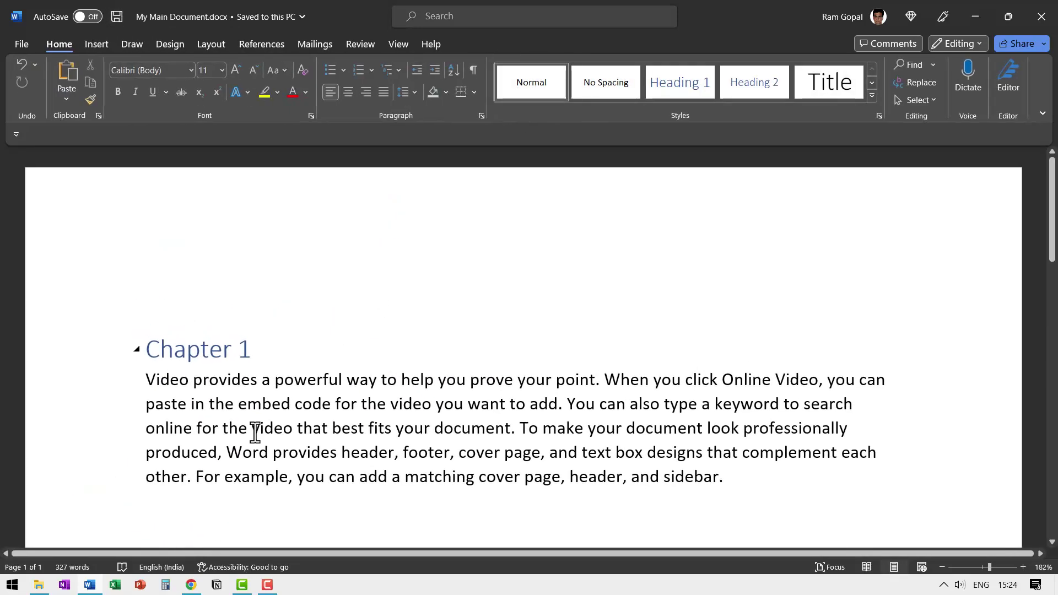
pyautogui.click(40, 585)
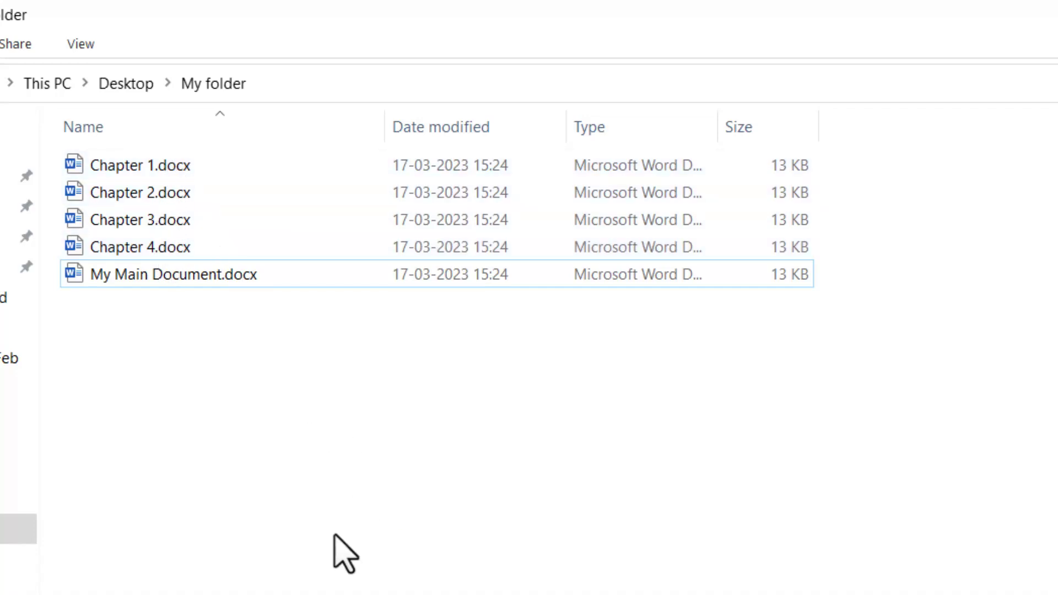
pyautogui.doubleClick(166, 165)
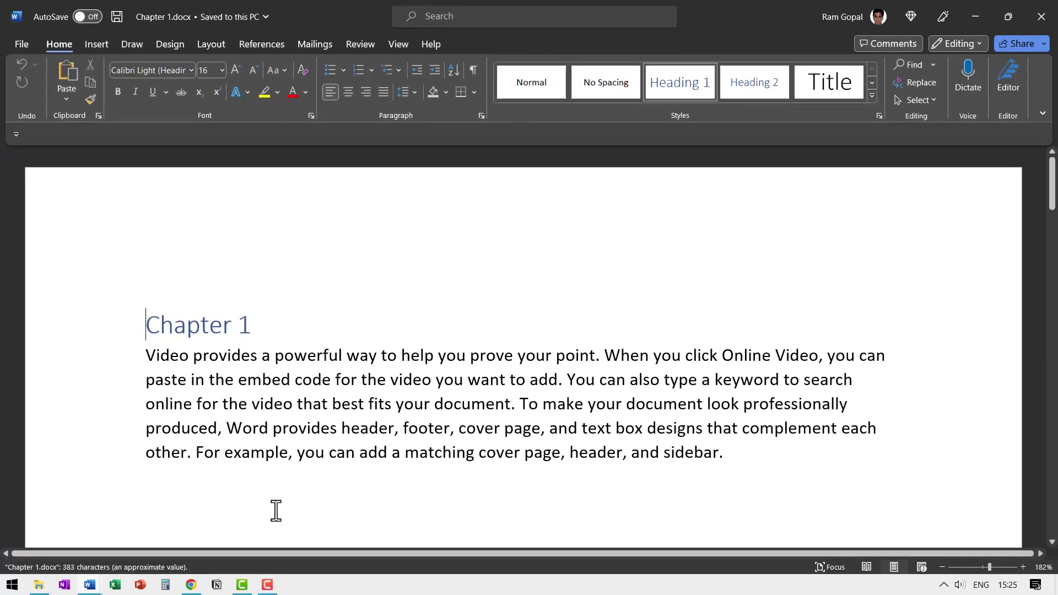
# Add a red 'Fresh new content' line under the Chapter 1 paragraph and save Chapter 1.docx
pyautogui.click(172, 453)
pyautogui.click(744, 452)
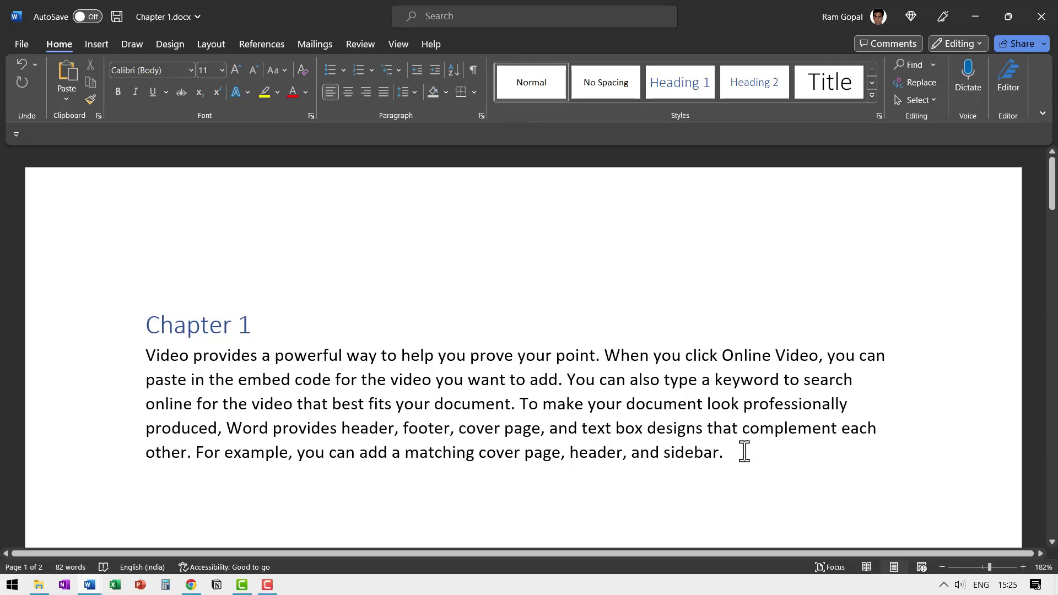
pyautogui.press('Return')
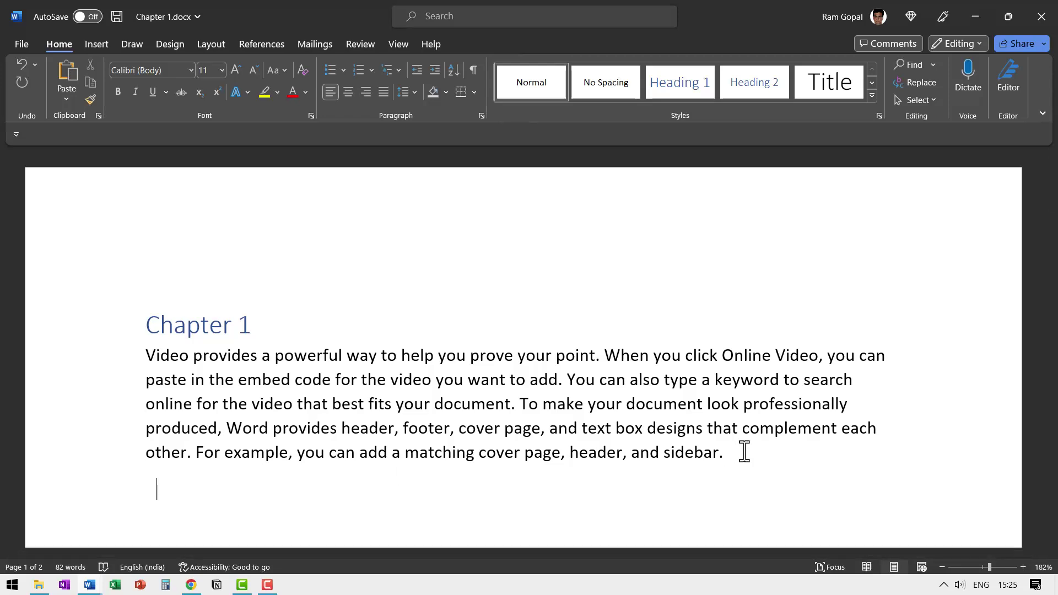
pyautogui.press('Return')
pyautogui.write('Fresh new co')
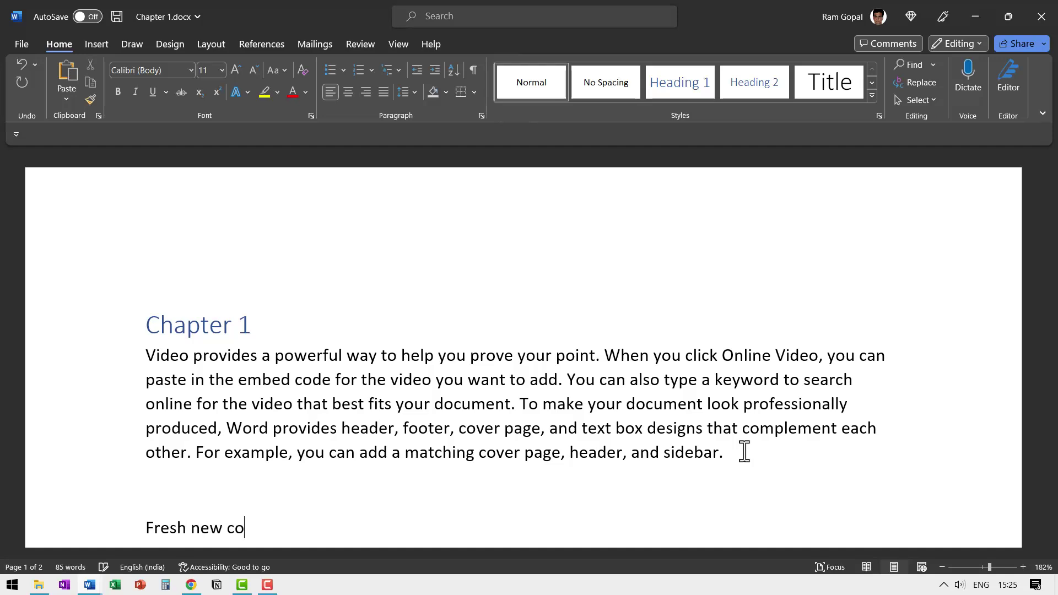
pyautogui.write('ntent')
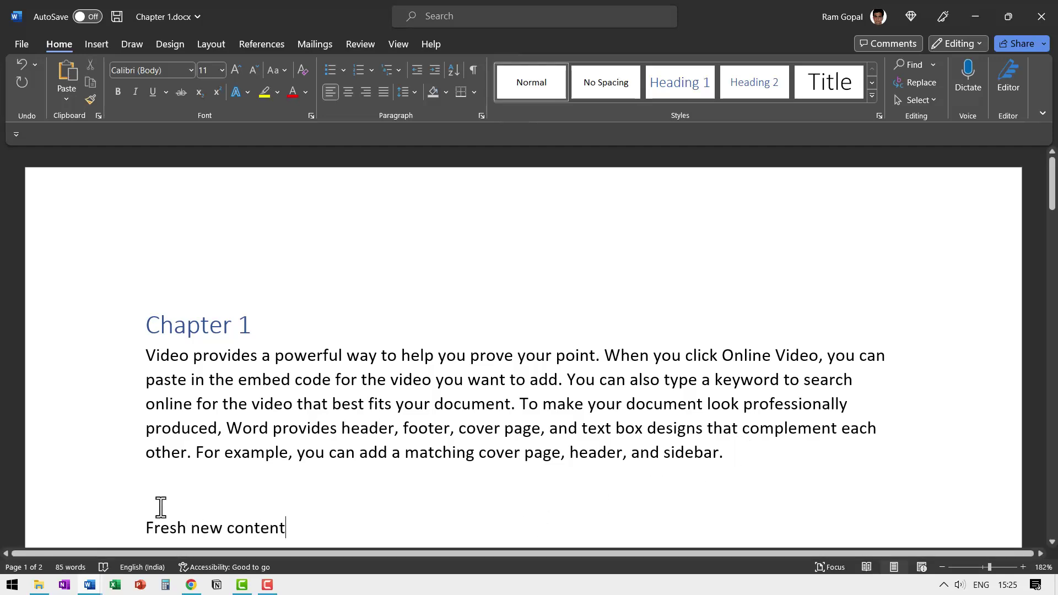
pyautogui.click(94, 530)
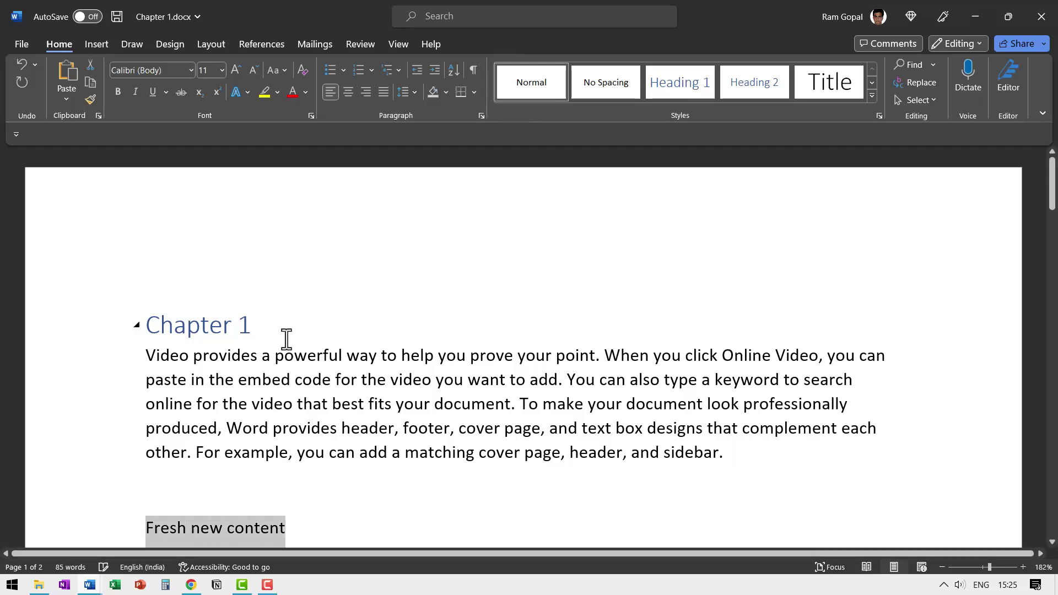
pyautogui.click(293, 93)
pyautogui.click(159, 496)
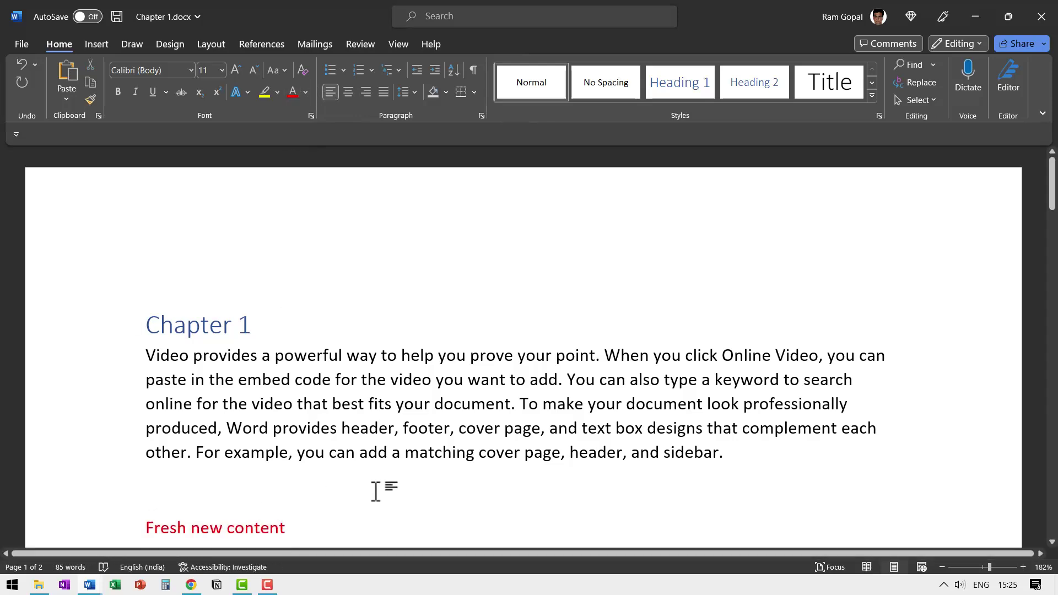
pyautogui.press('Delete')
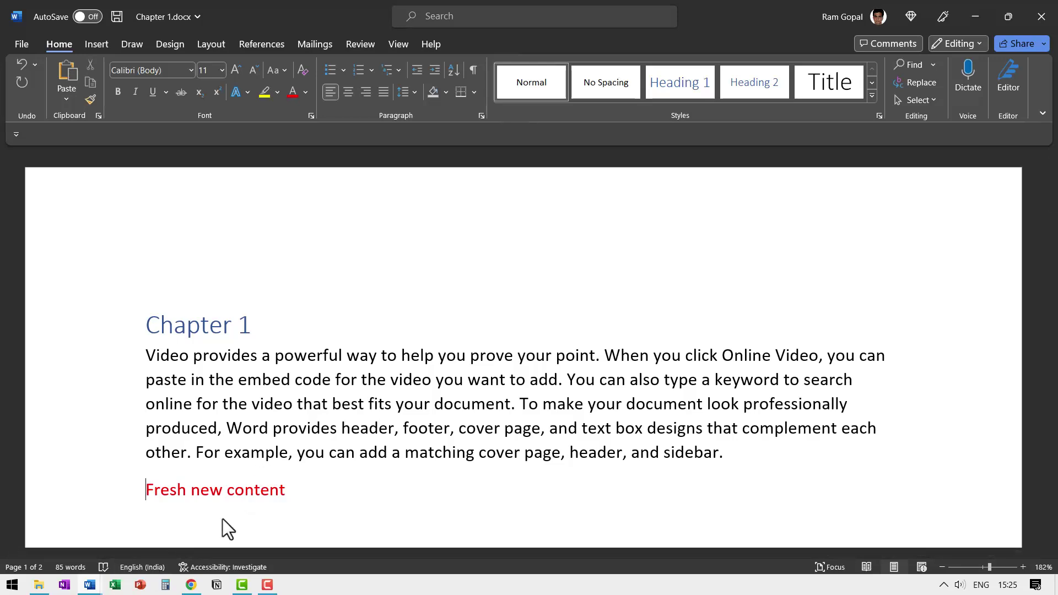
pyautogui.click(117, 17)
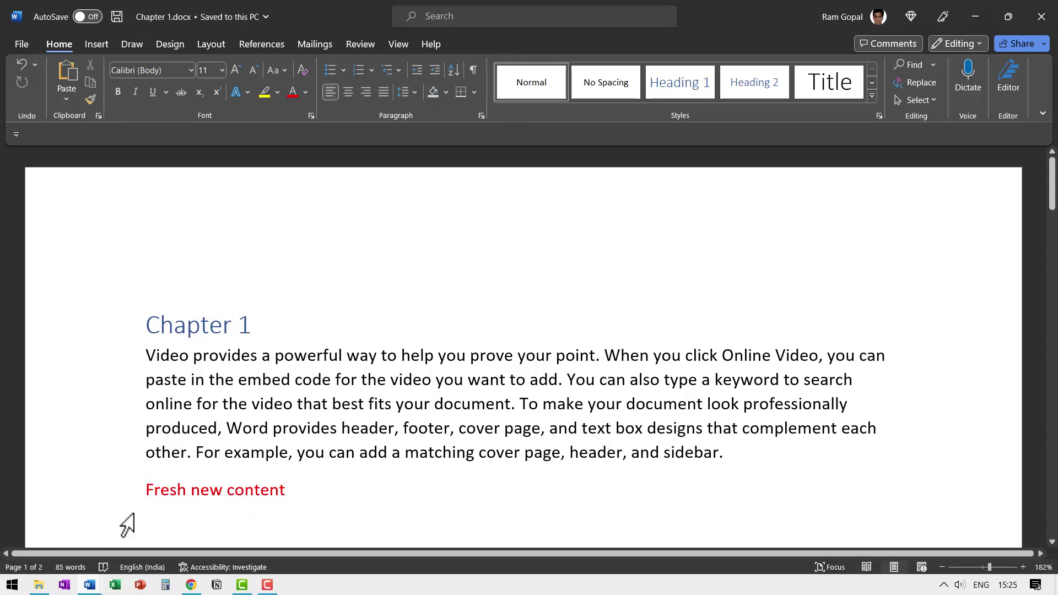
pyautogui.click(91, 587)
pyautogui.click(81, 544)
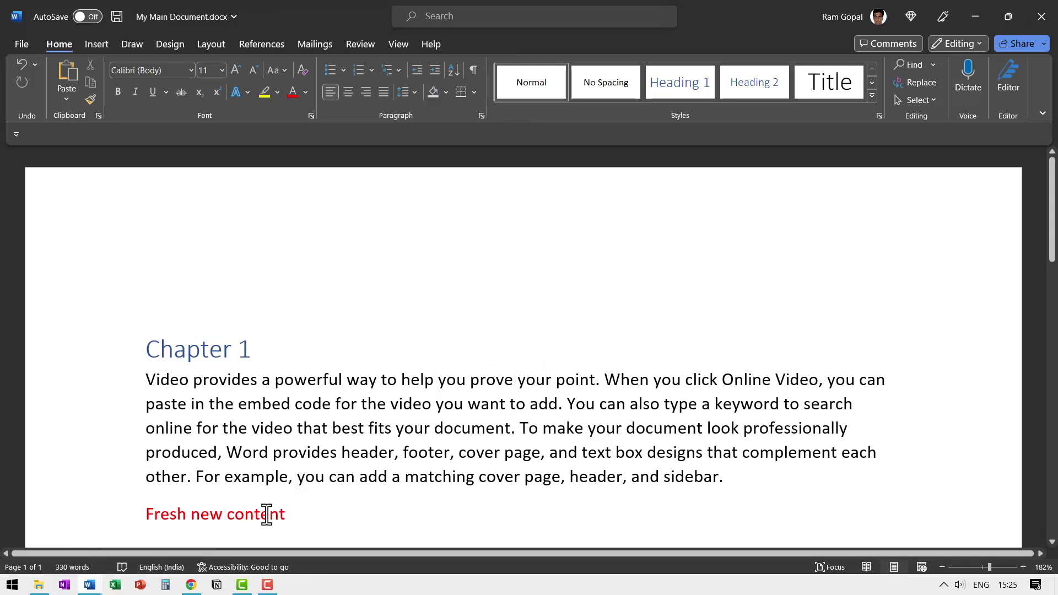
pyautogui.scroll(-2, 215, 440)
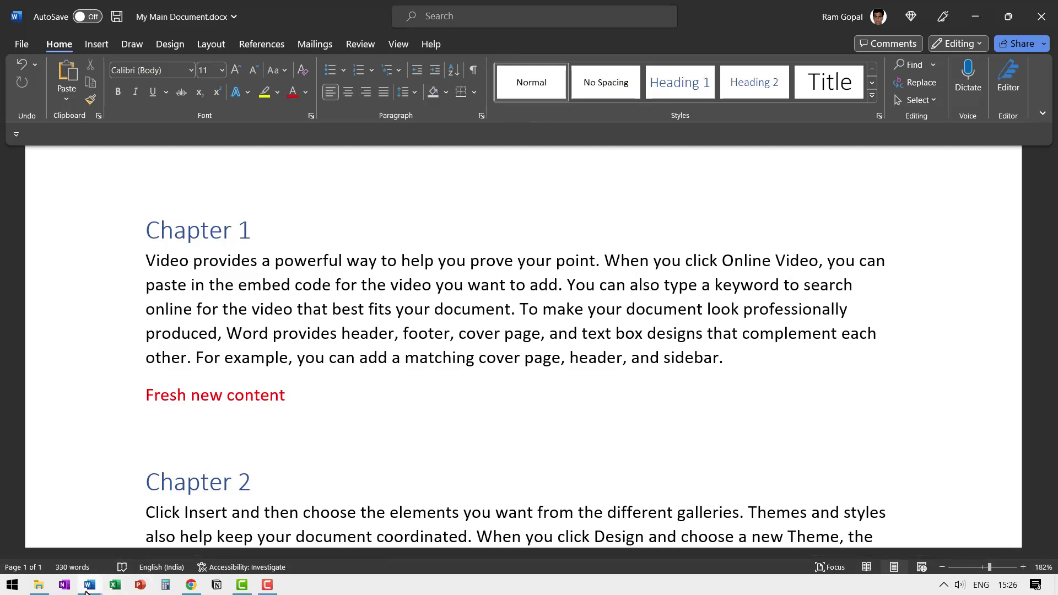
pyautogui.moveTo(87, 588)
pyautogui.click(207, 532)
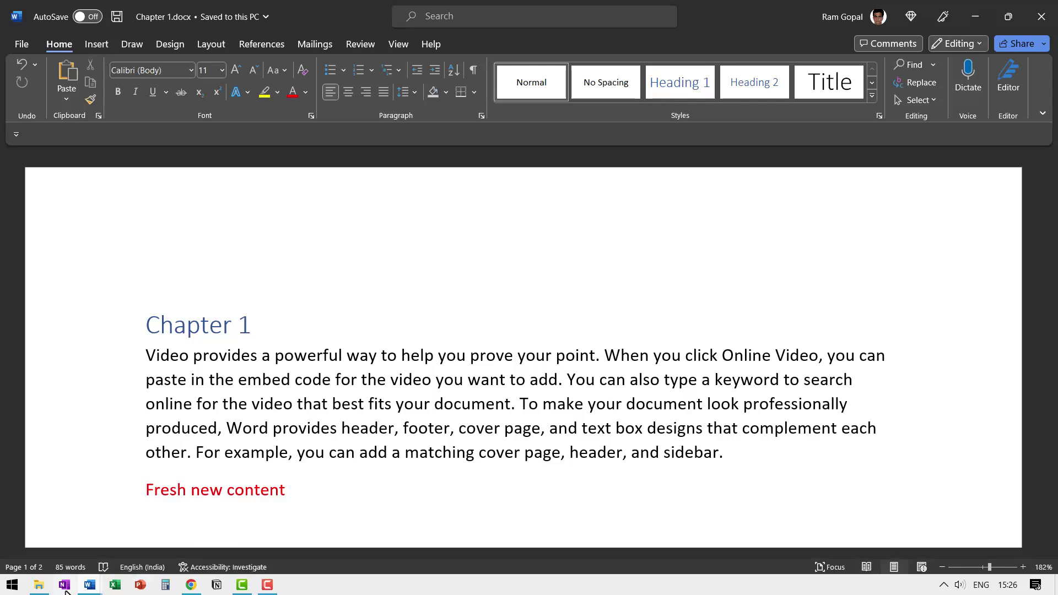
# Close the Chapter 1 document window, leaving My Main Document open
pyautogui.click(92, 589)
pyautogui.click(85, 536)
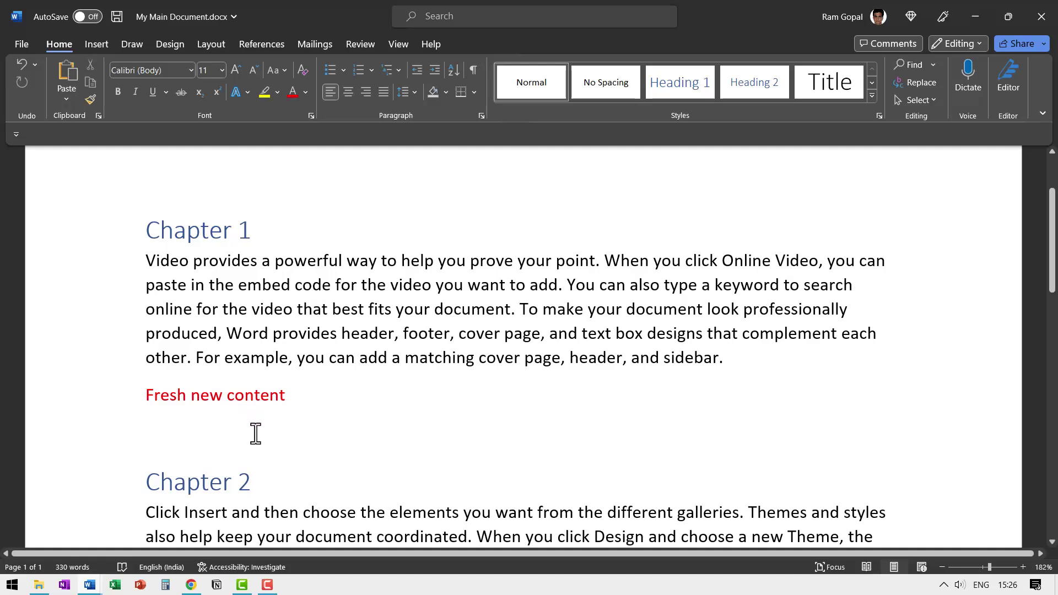
pyautogui.click(90, 585)
pyautogui.click(230, 539)
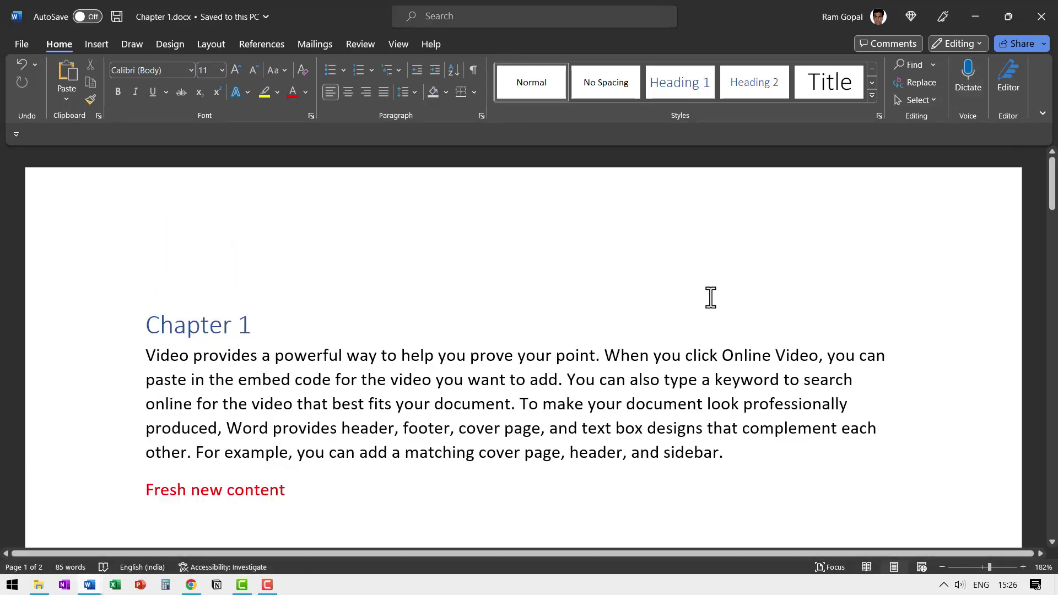
pyautogui.click(1042, 21)
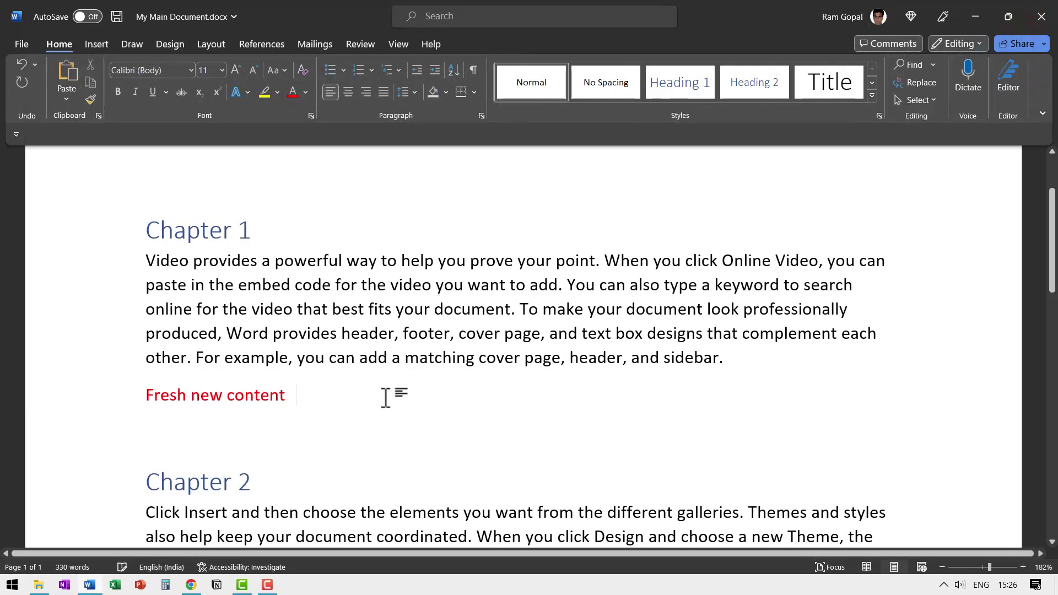
# Add a green 'Additional content' line below 'Fresh new content' and save My Main Document
pyautogui.press('Return')
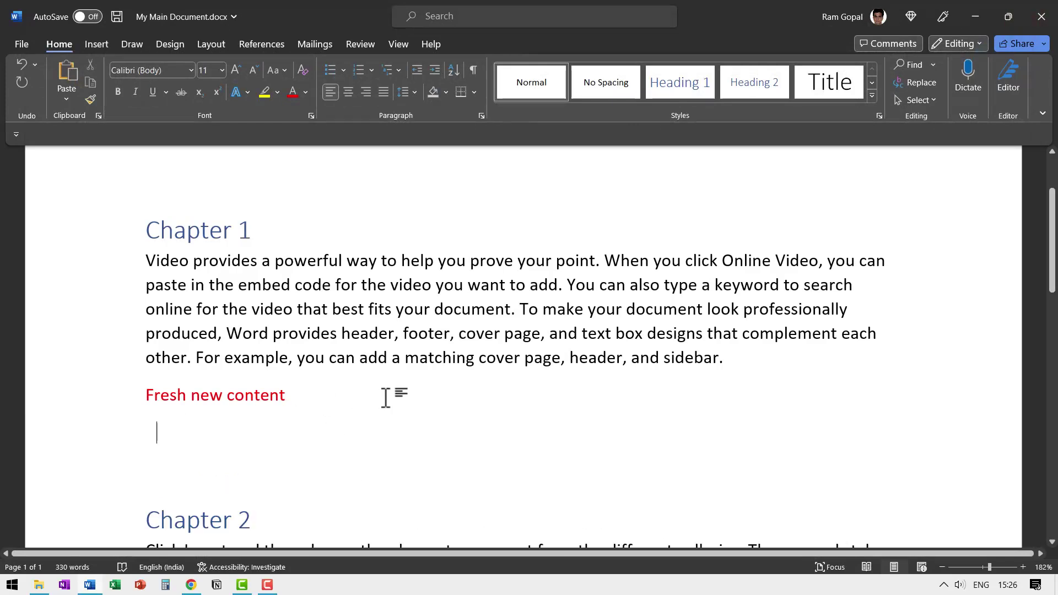
pyautogui.press('Return')
pyautogui.write('Additional content')
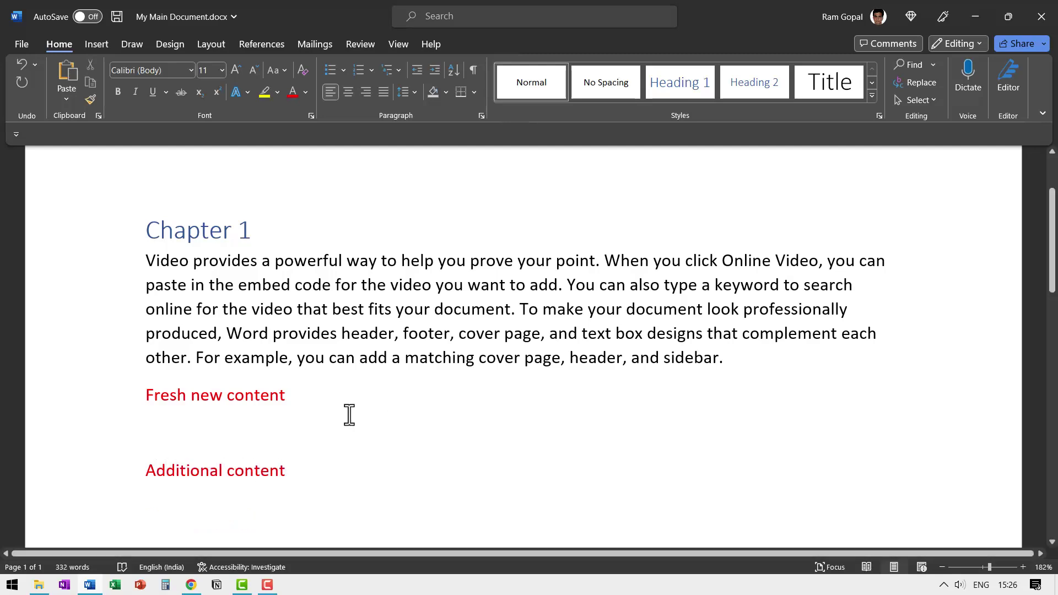
pyautogui.click(102, 479)
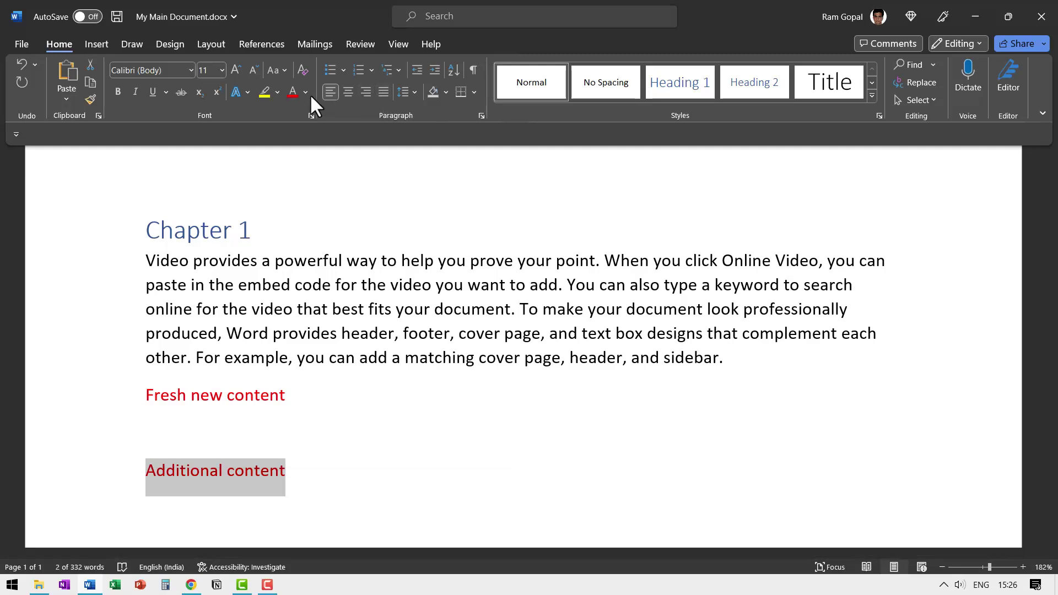
pyautogui.click(306, 93)
pyautogui.click(345, 240)
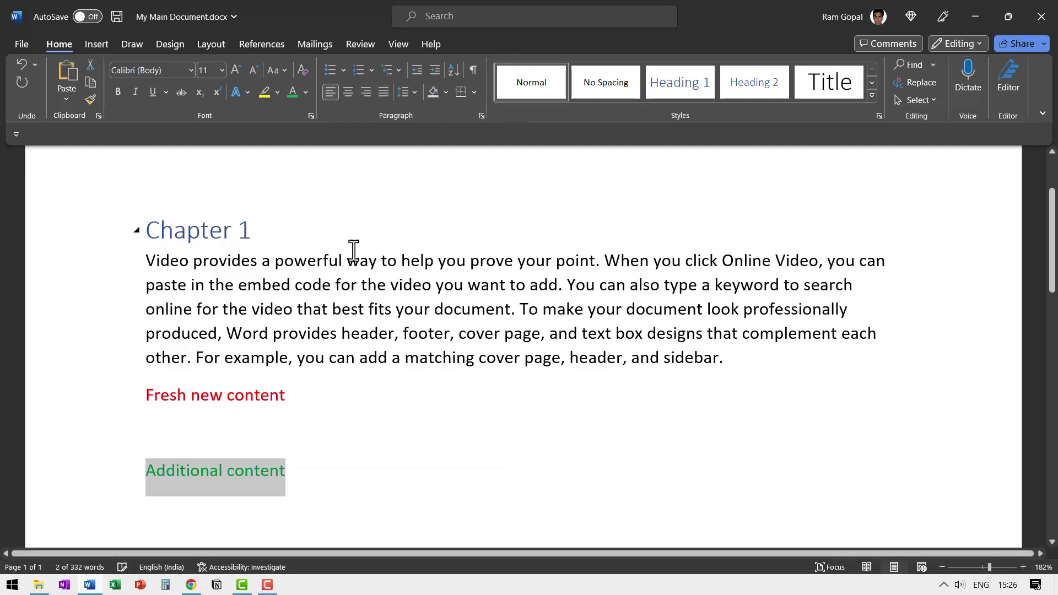
pyautogui.click(120, 16)
# Reopen Chapter 1.docx, confirm the green 'Additional content' line is there, then close it
pyautogui.click(38, 585)
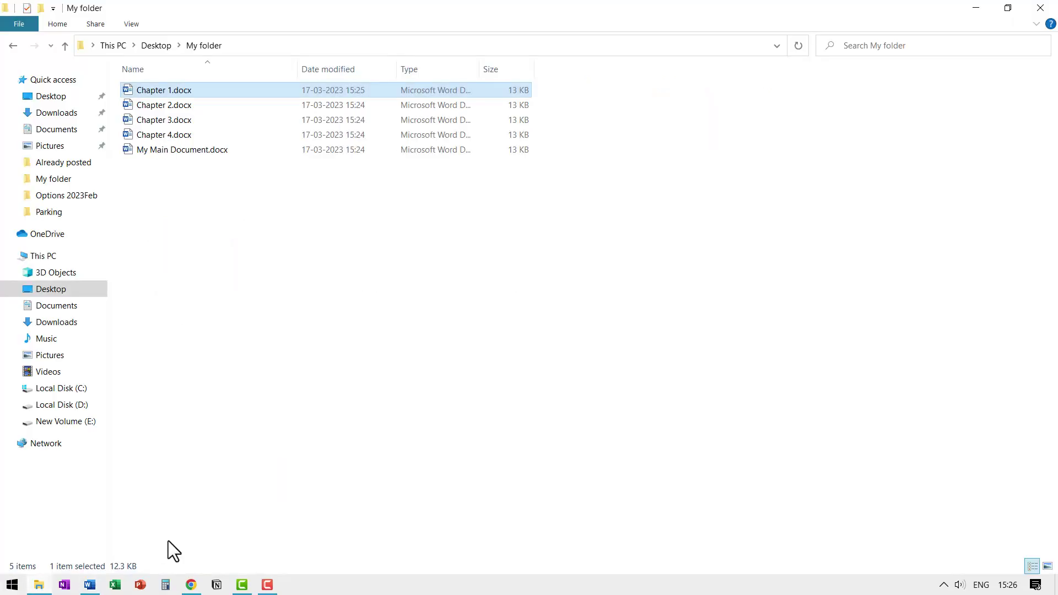
pyautogui.doubleClick(198, 91)
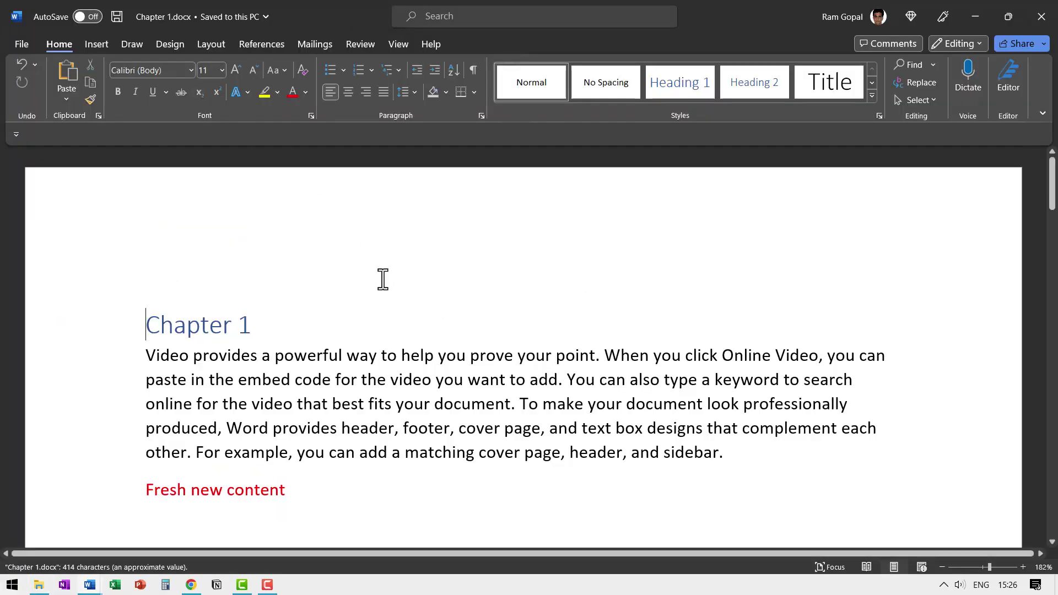
pyautogui.scroll(-3, 327, 341)
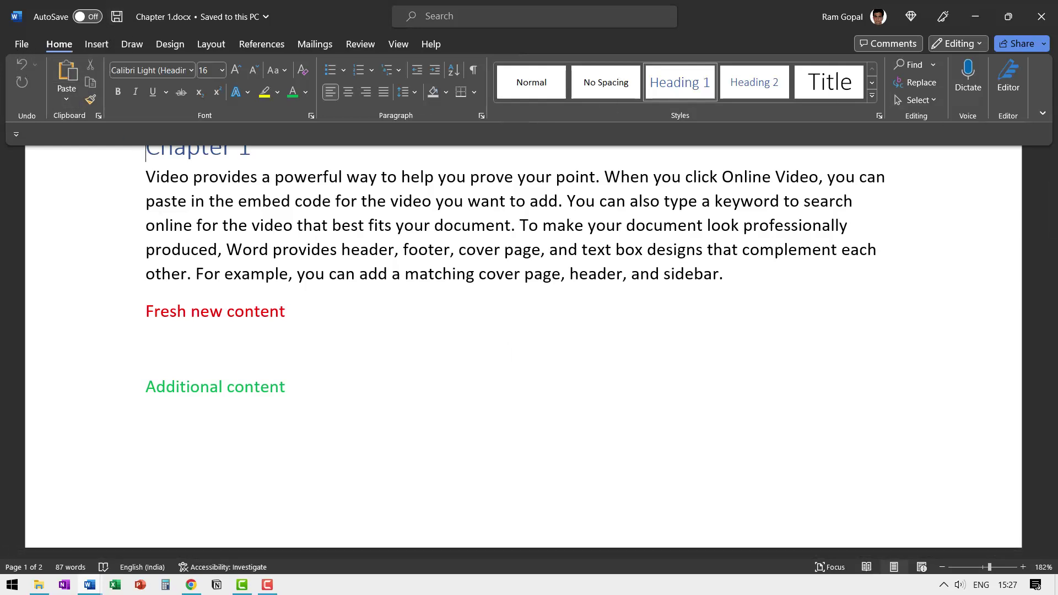
pyautogui.click(1054, 6)
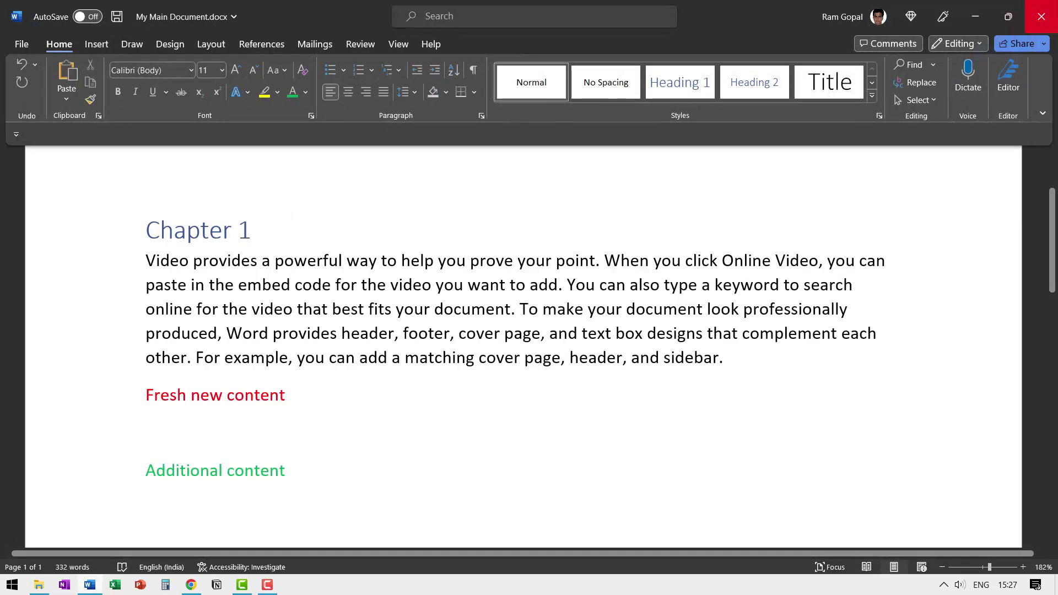
# Close My Main Document with its changes saved, then start a blank Word document
pyautogui.click(1047, 16)
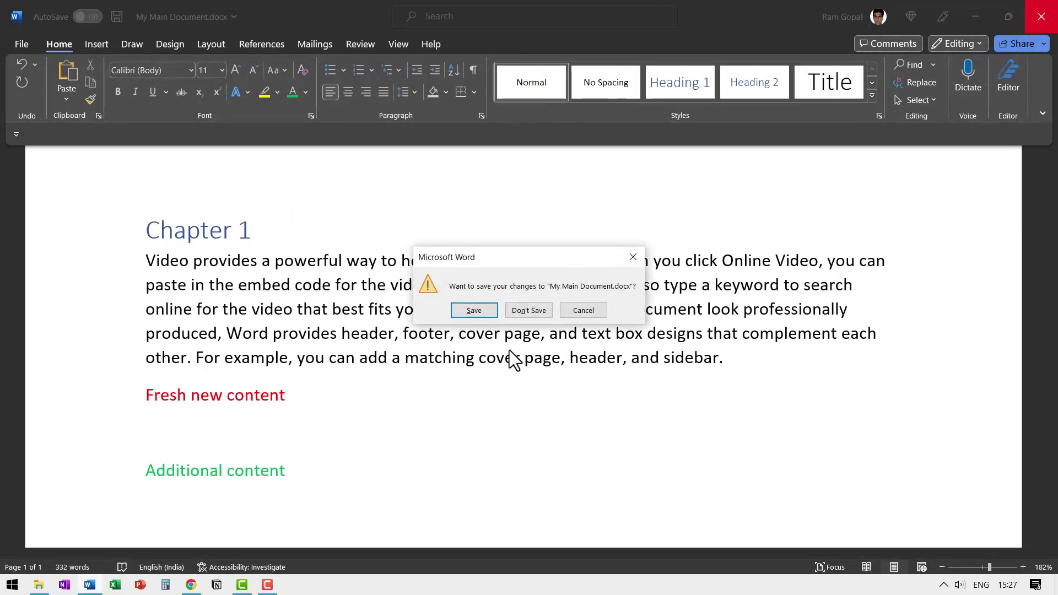
pyautogui.click(475, 312)
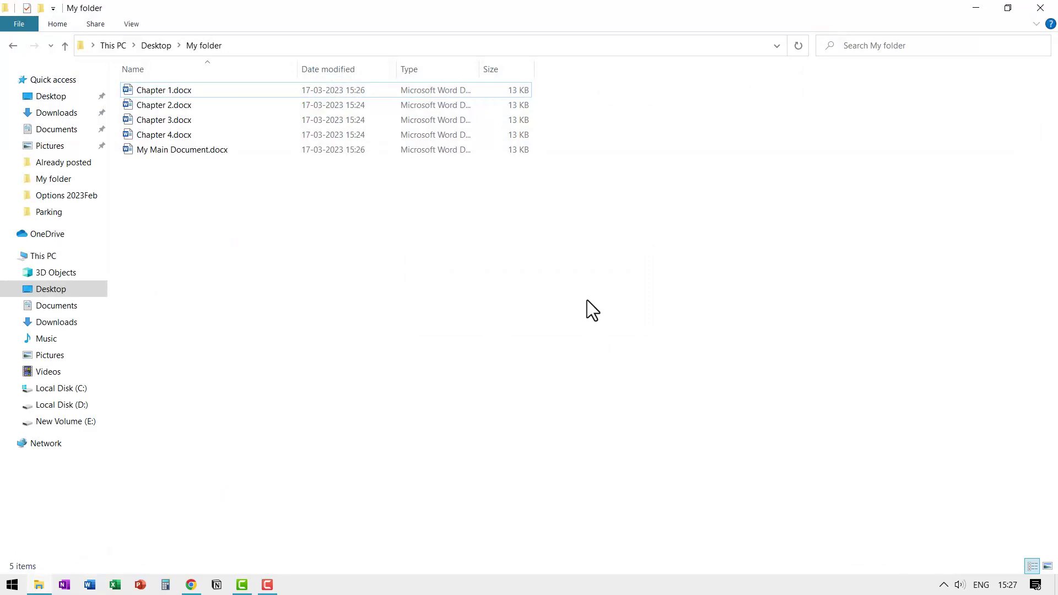
pyautogui.click(90, 585)
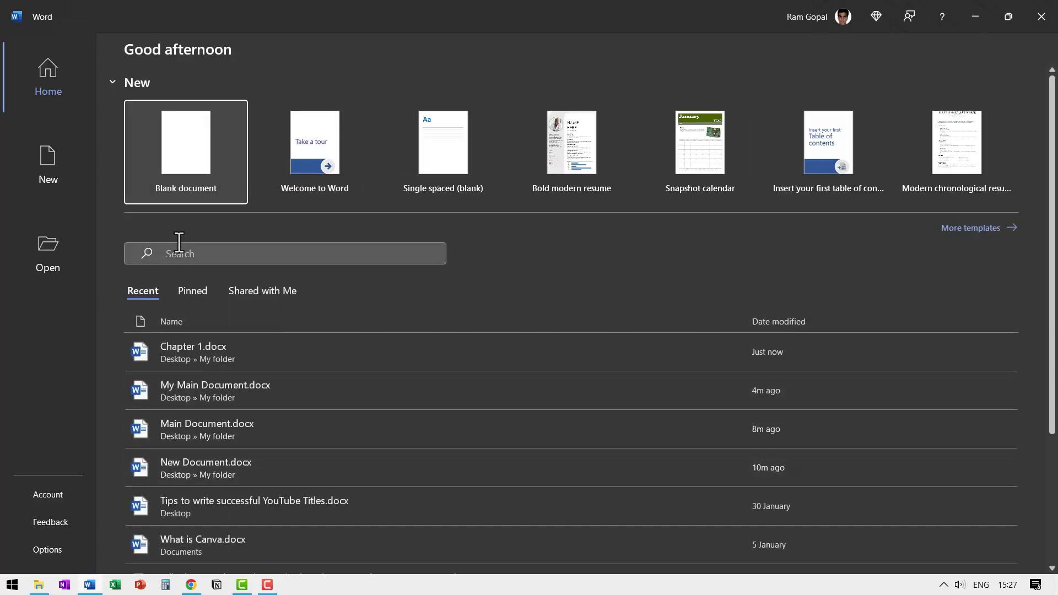
pyautogui.click(176, 169)
# Save the blank document as 'New Document' in My folder
pyautogui.click(25, 44)
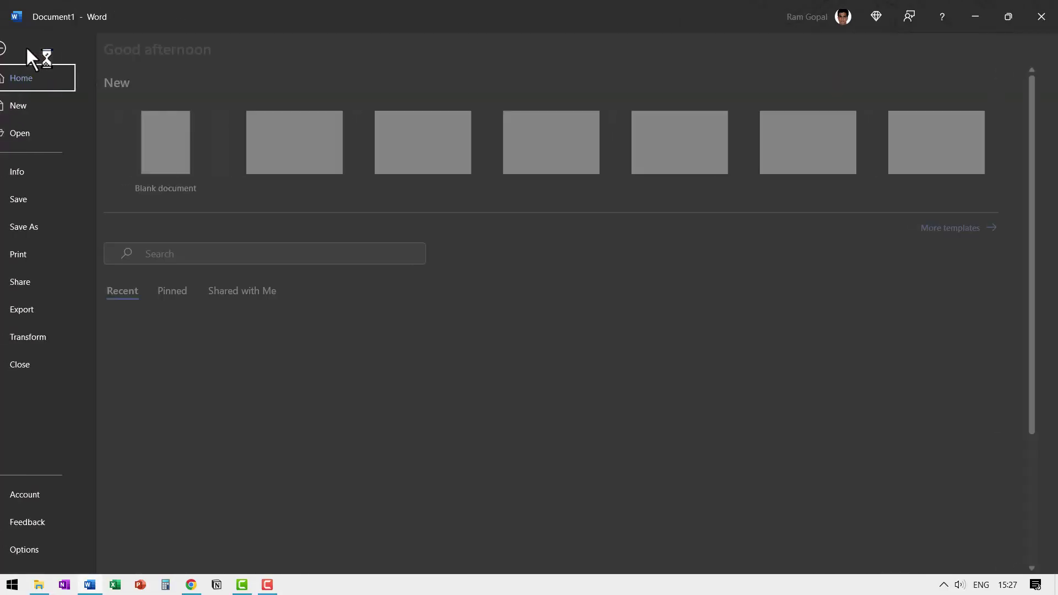
pyautogui.click(44, 226)
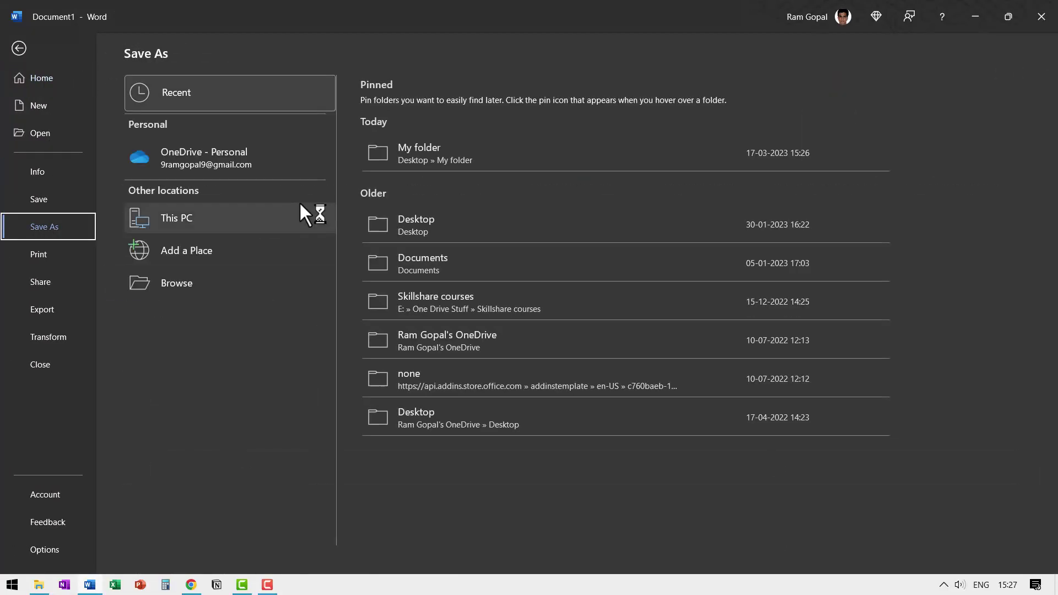
pyautogui.click(435, 155)
pyautogui.click(439, 102)
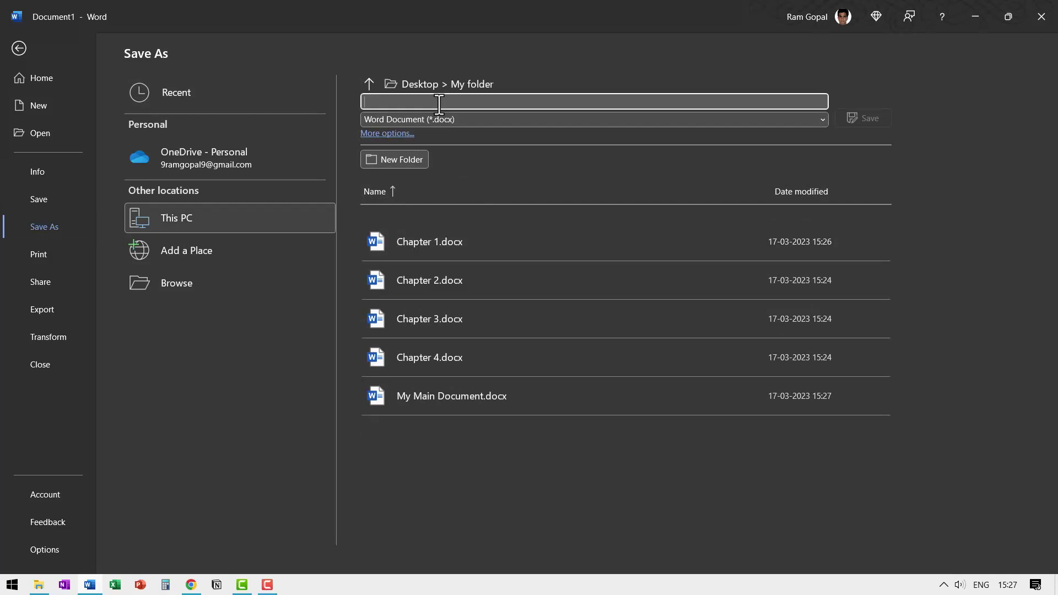
pyautogui.write('New Do')
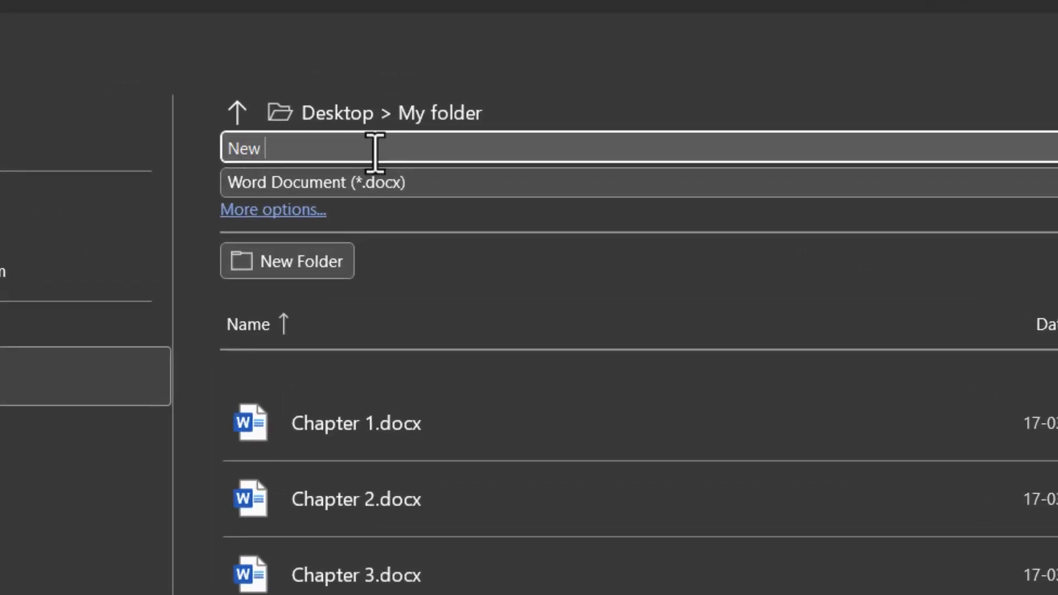
pyautogui.write('cument')
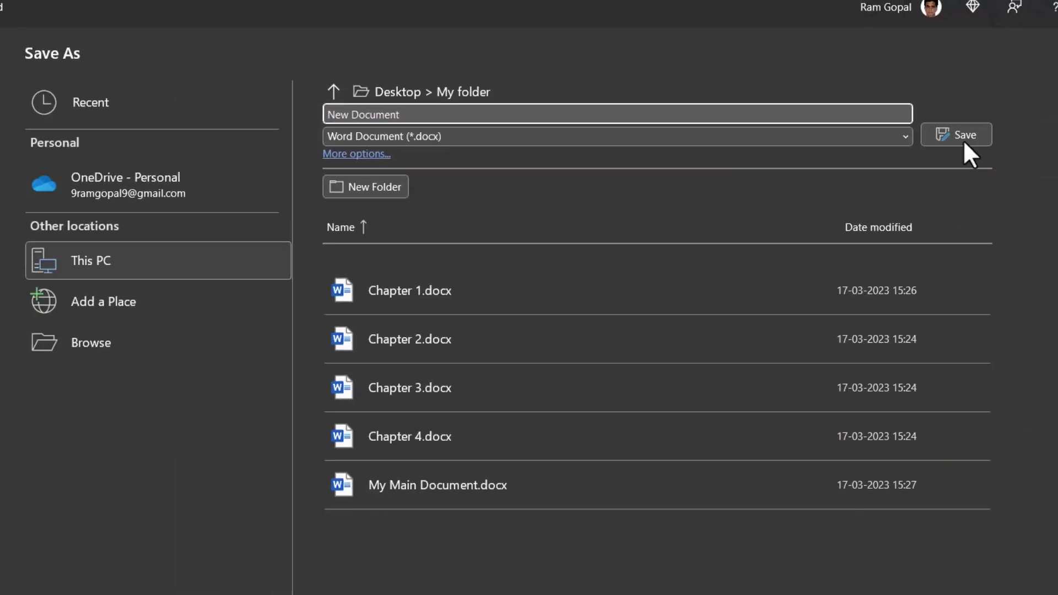
pyautogui.click(887, 114)
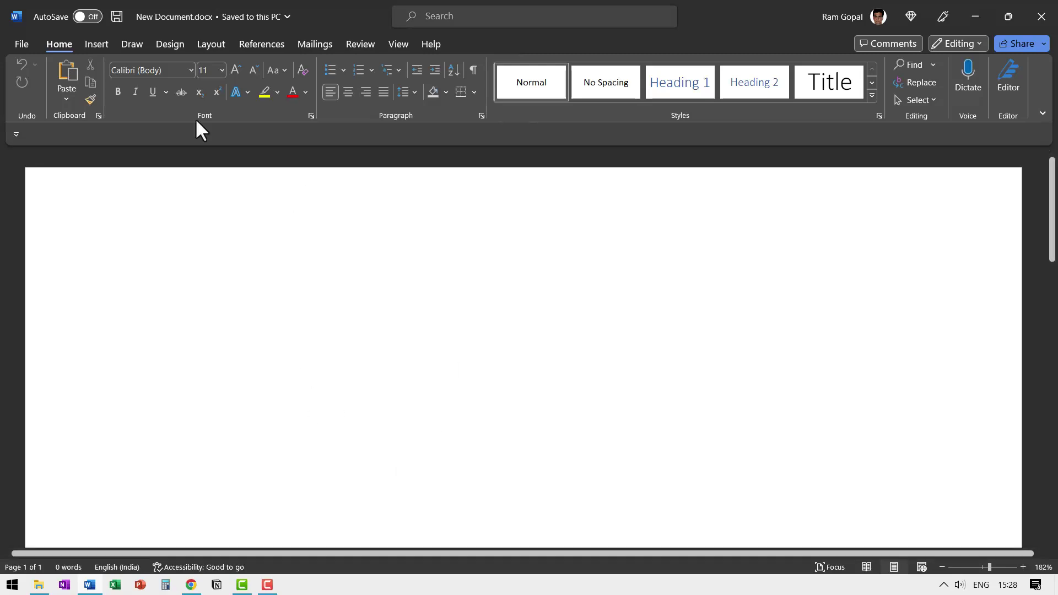
# Insert the text of Chapter 1.docx through Chapter 4.docx using Text from File
pyautogui.click(98, 46)
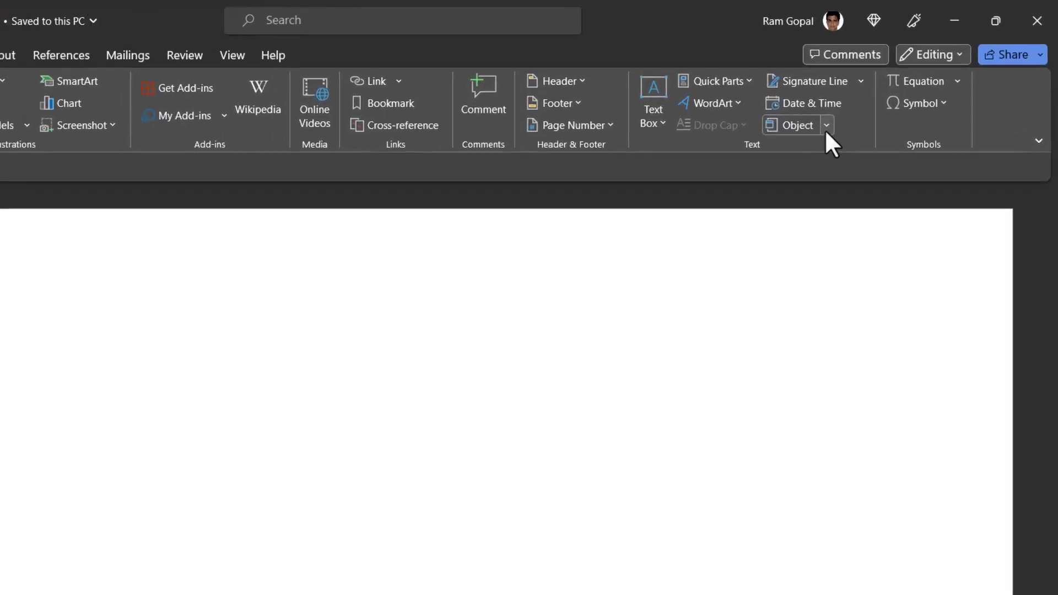
pyautogui.click(867, 103)
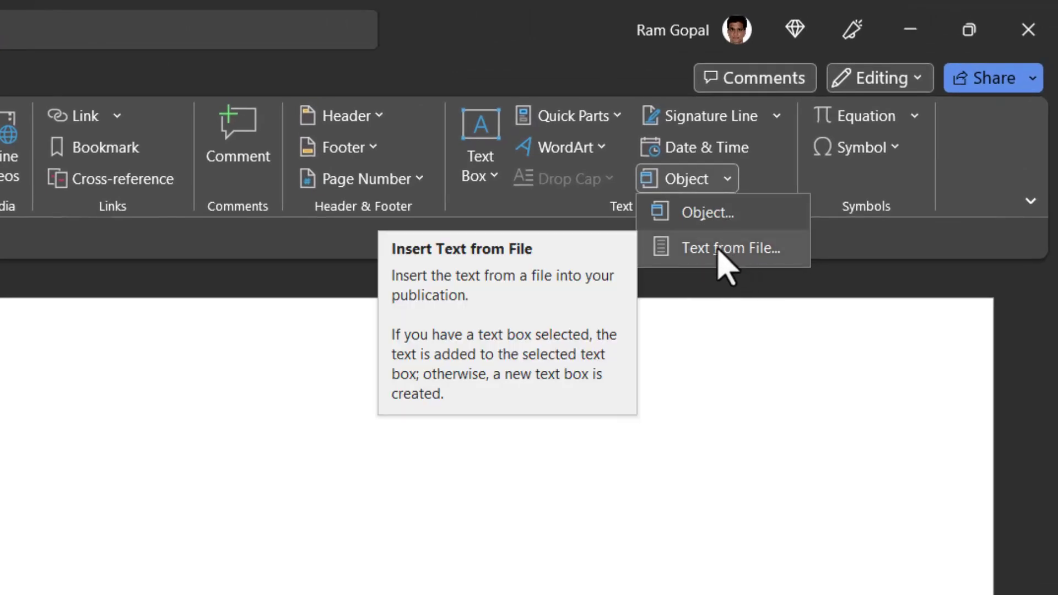
pyautogui.click(719, 249)
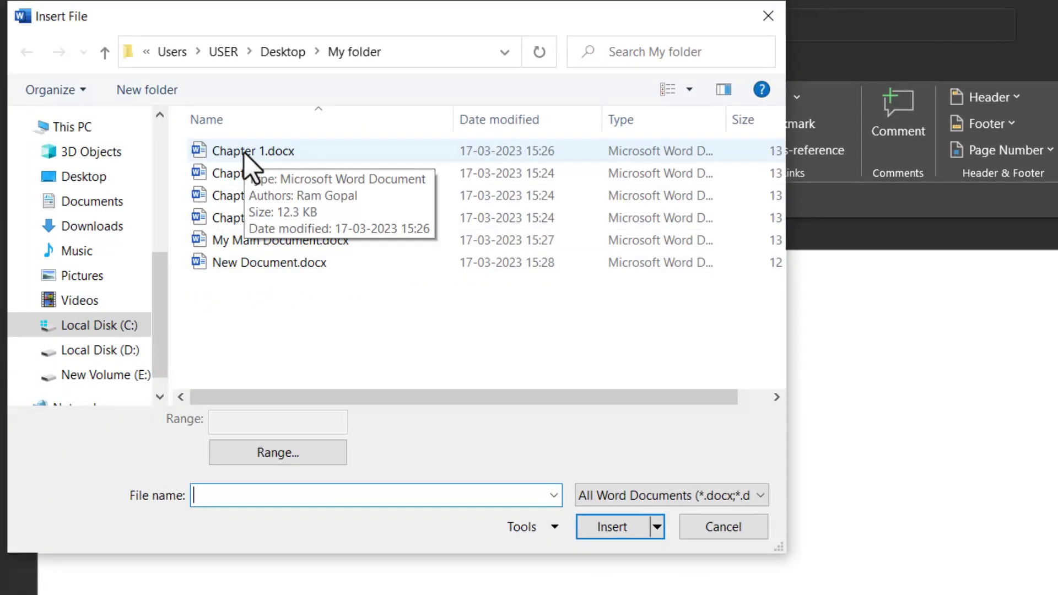
pyautogui.click(244, 154)
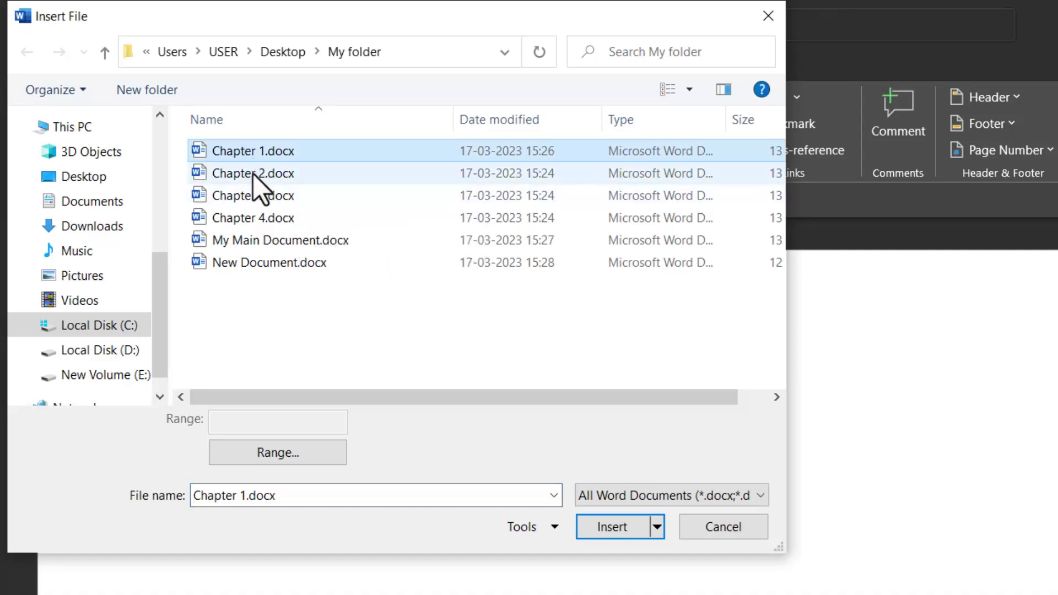
pyautogui.keyDown('ctrl'); pyautogui.click(253, 174); pyautogui.keyUp('ctrl')
pyautogui.keyDown('ctrl'); pyautogui.click(247, 196); pyautogui.keyUp('ctrl')
pyautogui.keyDown('ctrl'); pyautogui.click(243, 216); pyautogui.keyUp('ctrl')
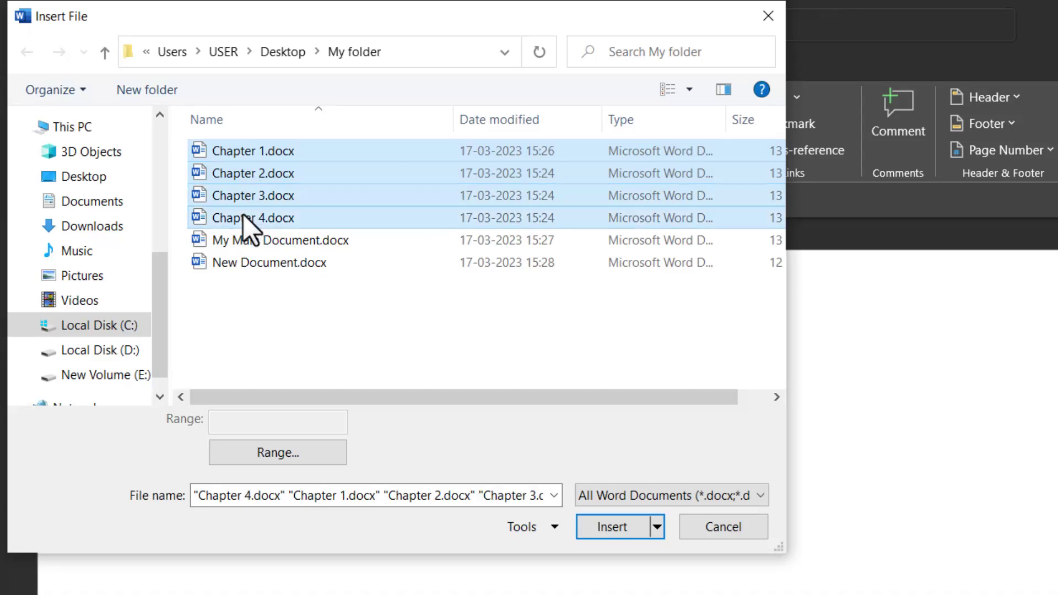
pyautogui.click(611, 527)
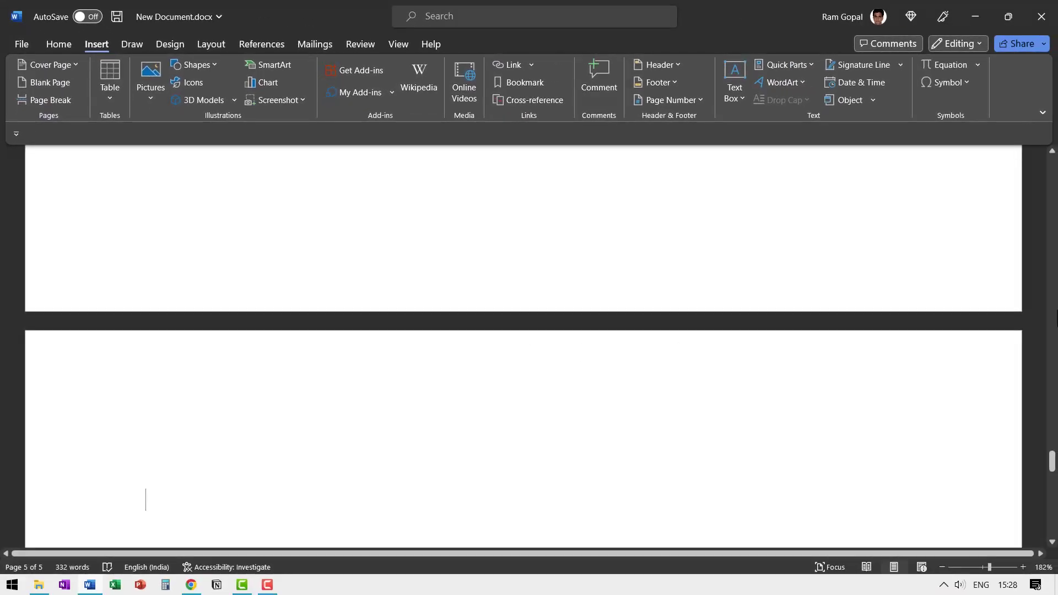
pyautogui.moveTo(1055, 459); pyautogui.dragTo(1053, 162)
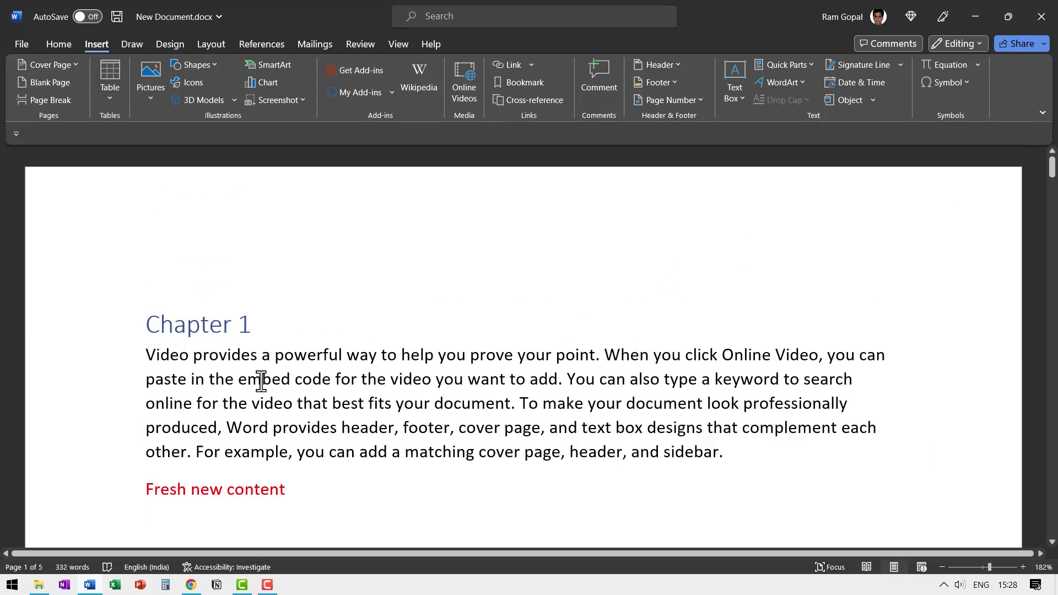
pyautogui.scroll(-2, 262, 383)
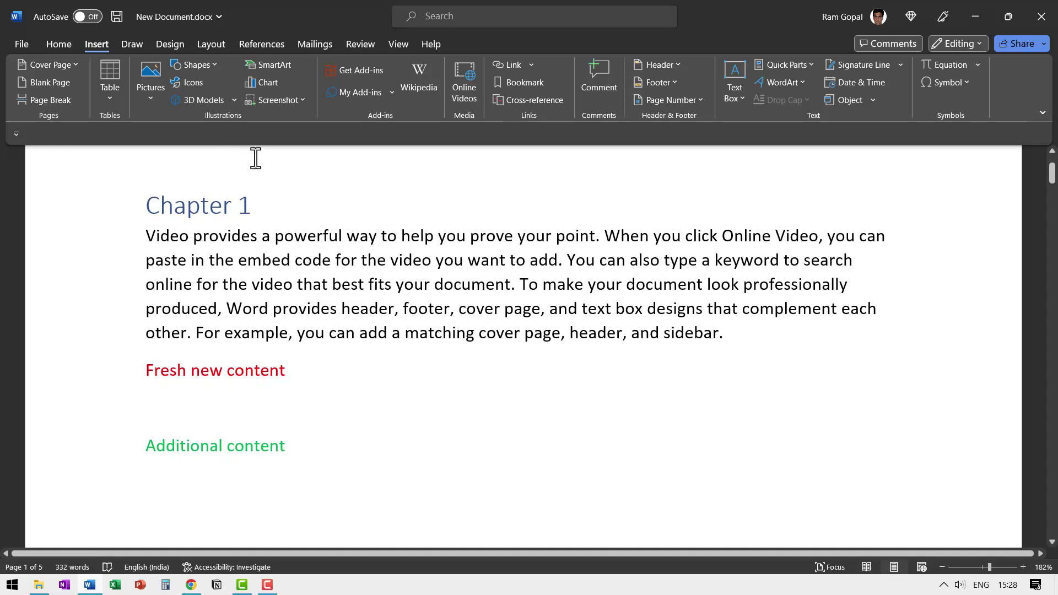
pyautogui.scroll(-12, 309, 397)
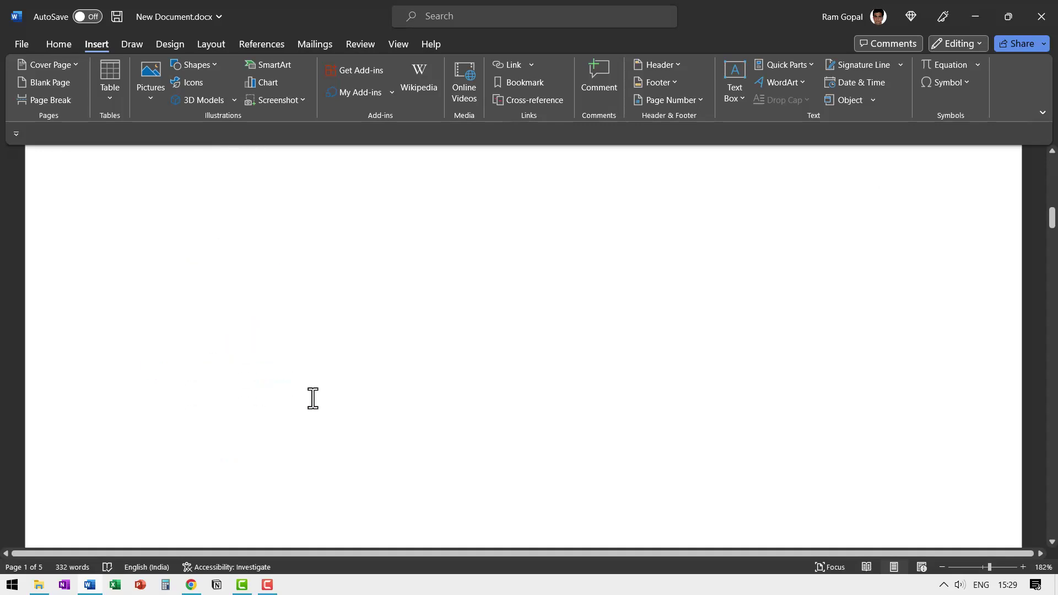
pyautogui.scroll(-1, 267, 359)
pyautogui.scroll(-12, 272, 359)
pyautogui.scroll(-10, 272, 359)
pyautogui.scroll(-10, 283, 387)
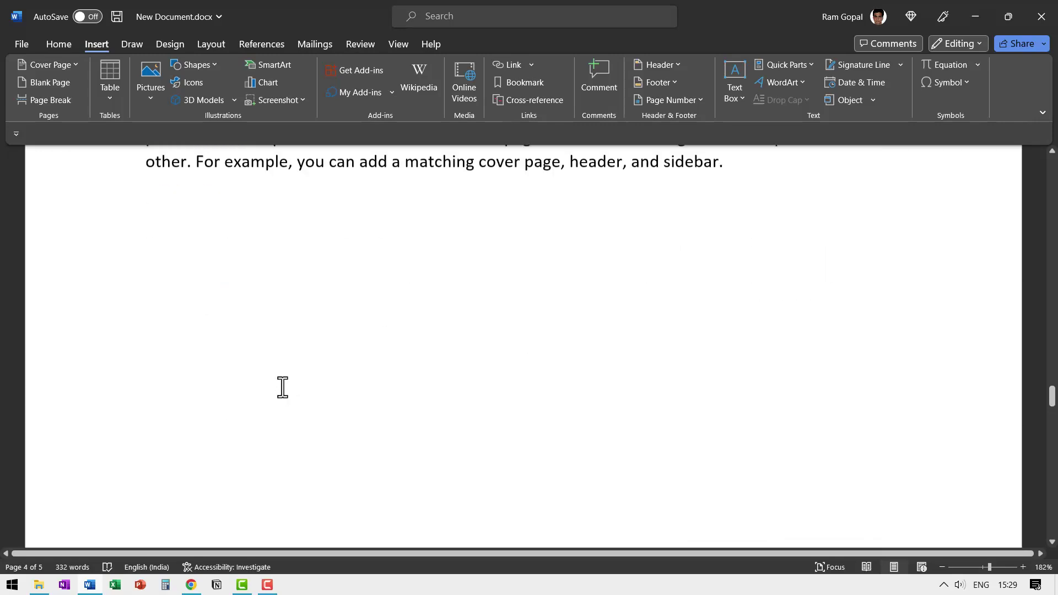
pyautogui.scroll(10, 282, 386)
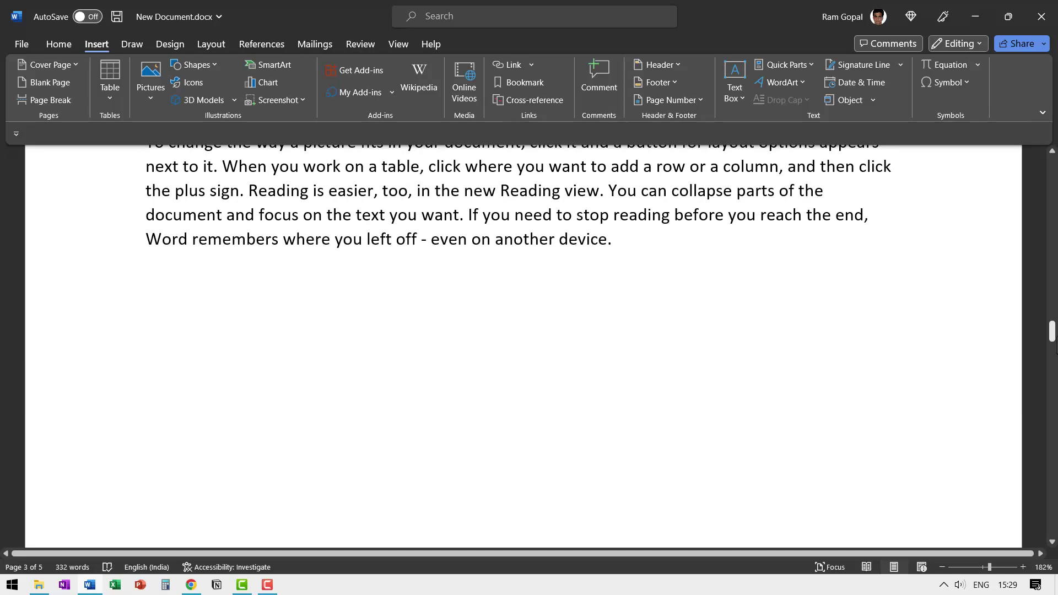
pyautogui.moveTo(1054, 339); pyautogui.dragTo(1053, 164)
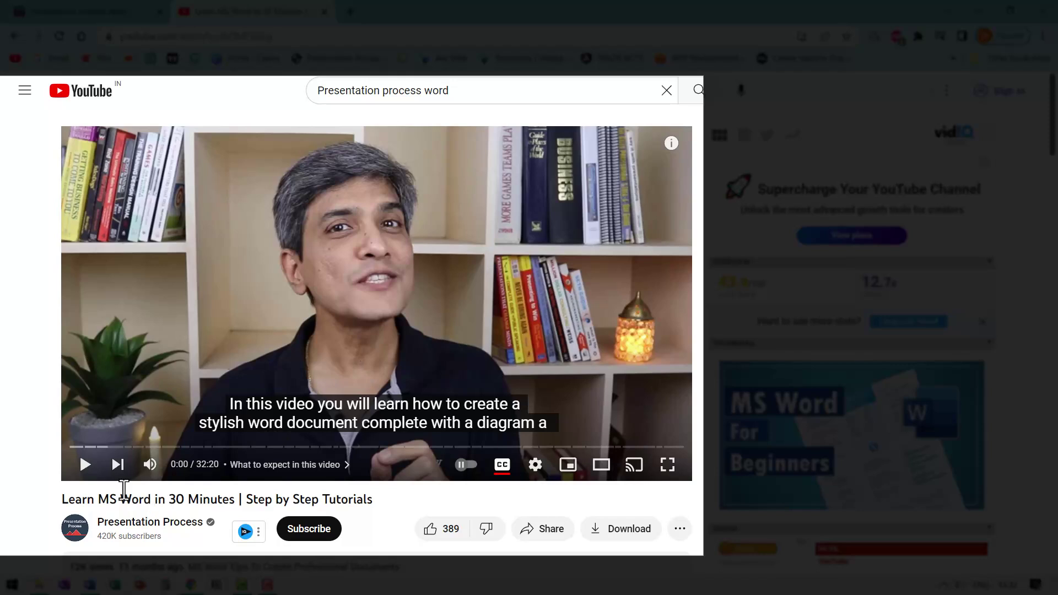
pyautogui.moveTo(189, 468)
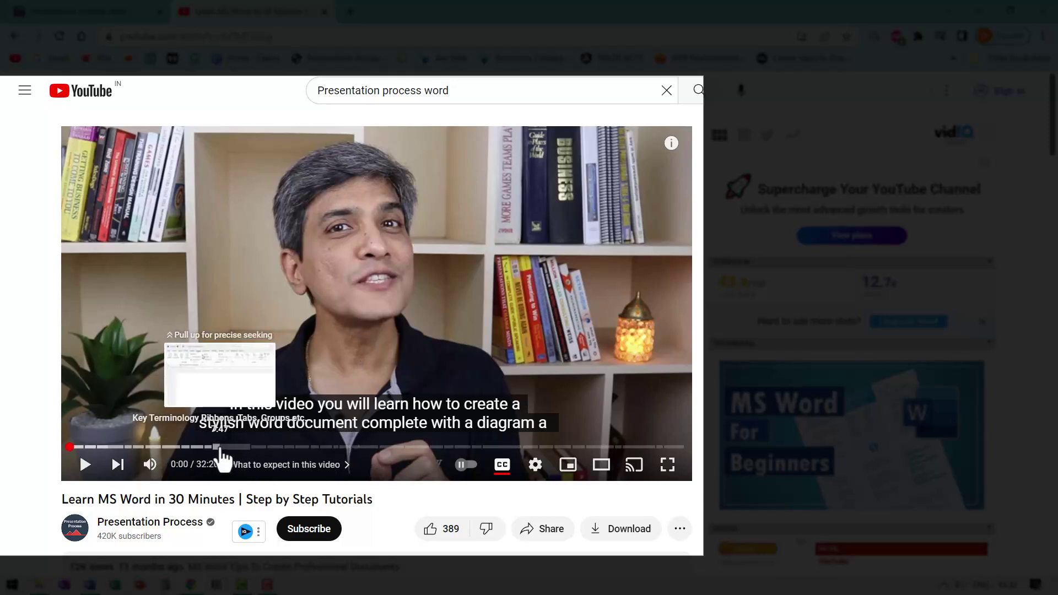